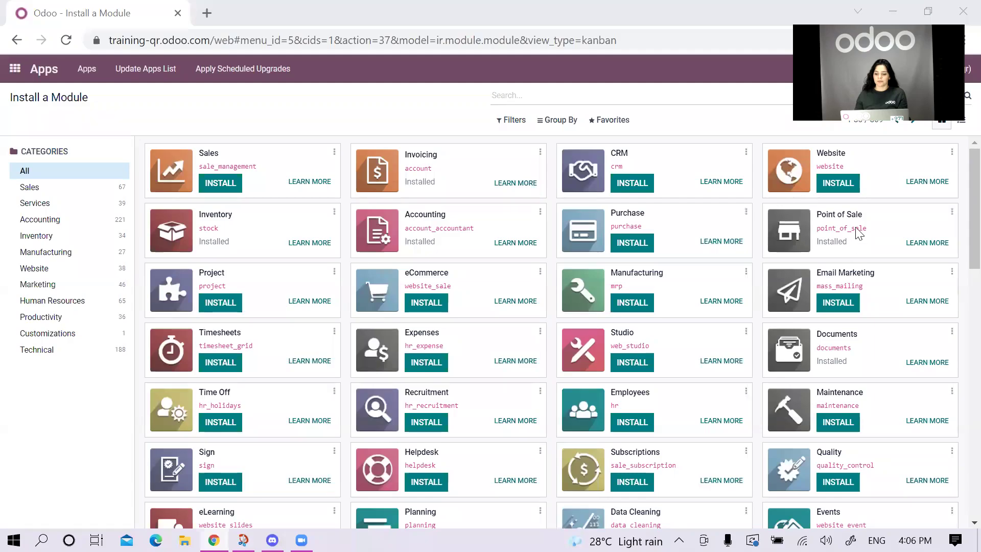
Go back from the module list to the Odoo home menu of installed apps.
left_click(15, 69)
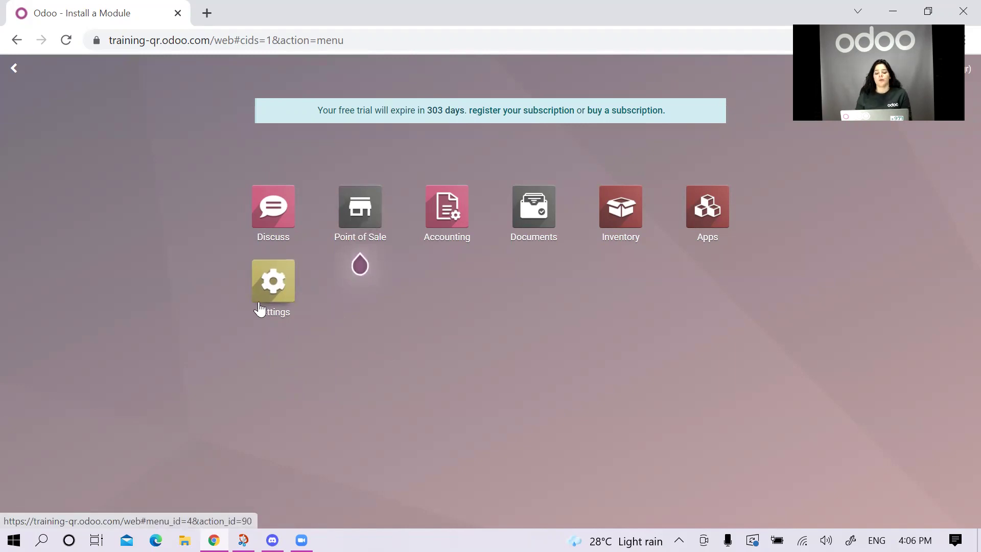
Save Company XYZ's info from Settings with its Saudi Arabia address, tax ID and SAR currency.
left_click(260, 309)
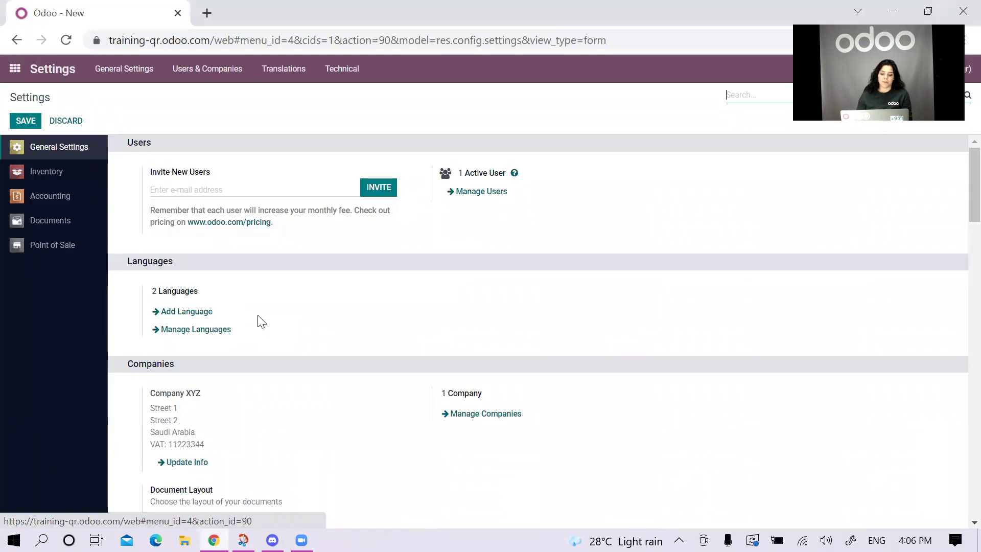
scroll(225, 402, "down", 1)
left_click(198, 387)
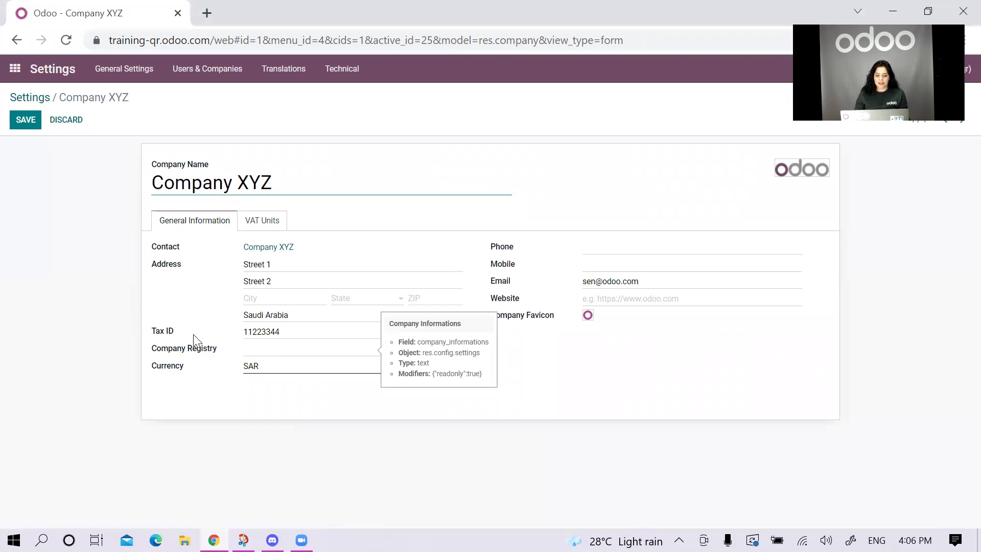
left_click(20, 121)
Update the Apps module list and remove the Apps filter to show all modules.
left_click(12, 70)
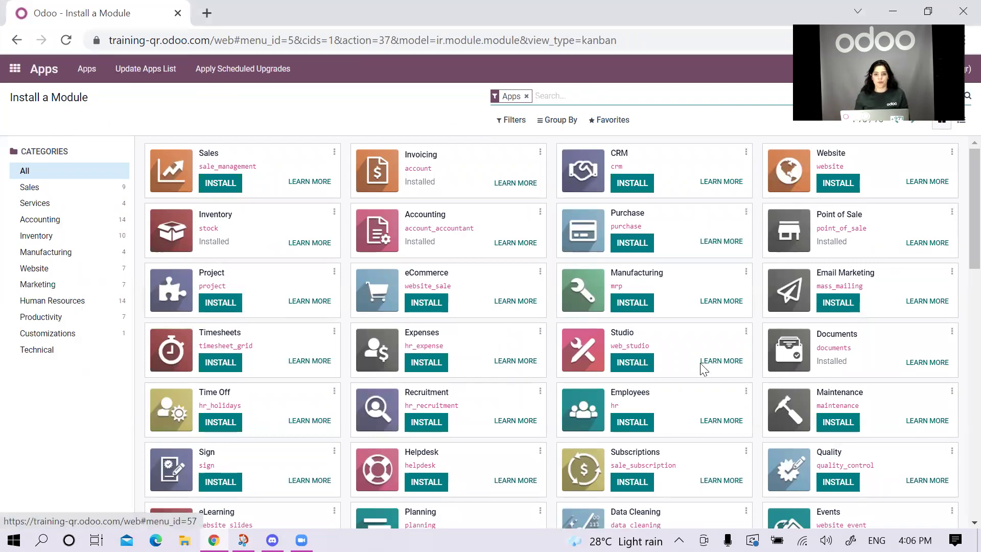
left_click(145, 72)
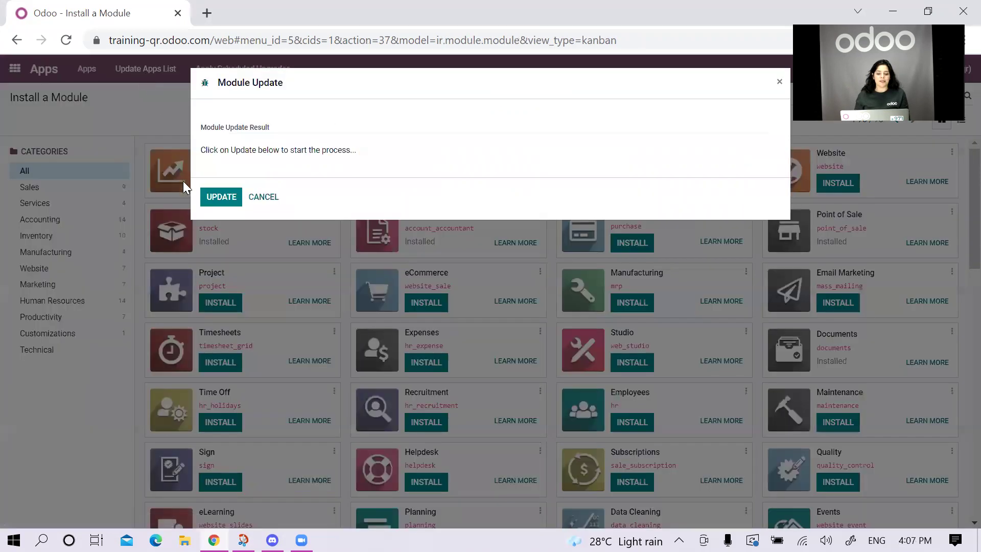
left_click(213, 198)
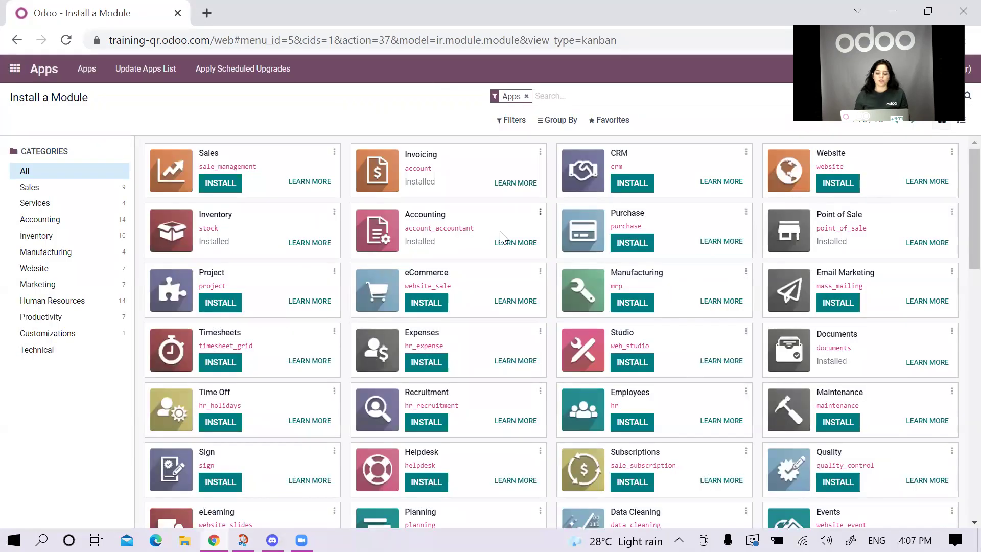
left_click(525, 97)
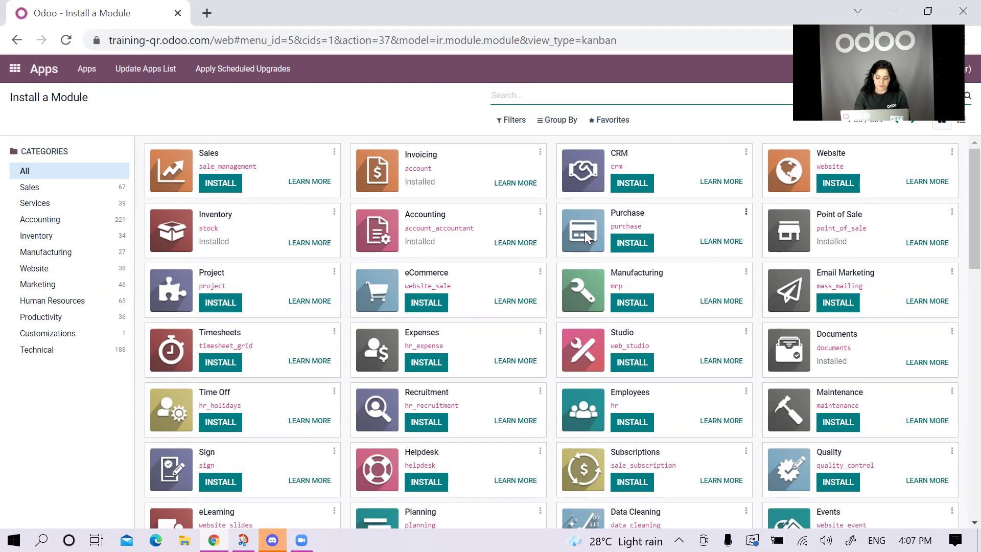
Search modules for 'saudi', 'k.s.a' and 'g.c.c', confirming each is installed, then return home.
type("saudi")
key("Return")
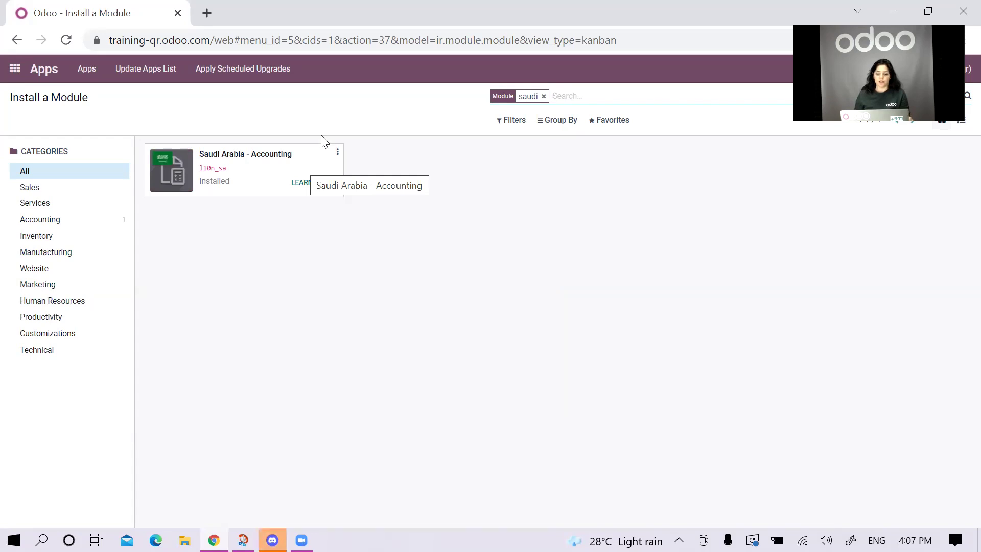
left_click(543, 96)
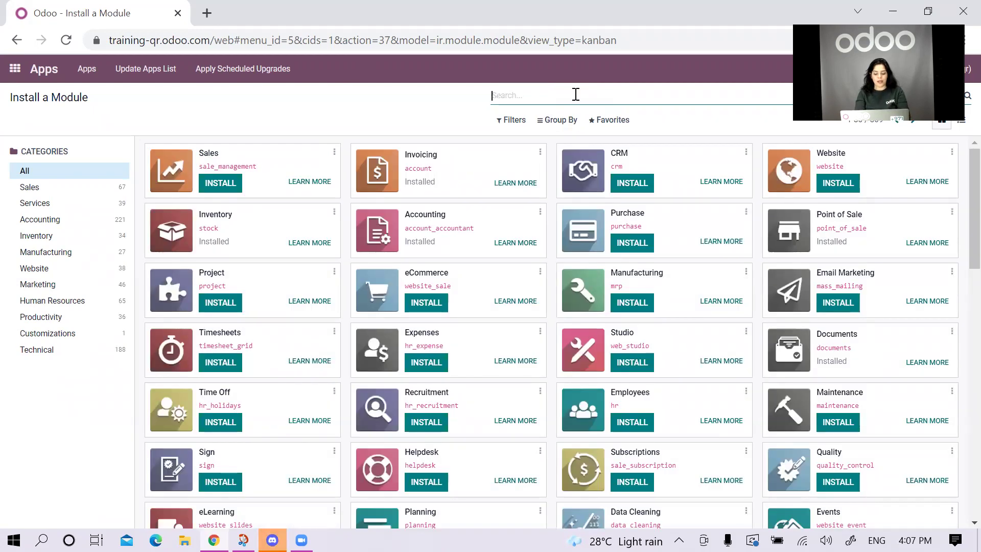
type("k.s.a")
key("Return")
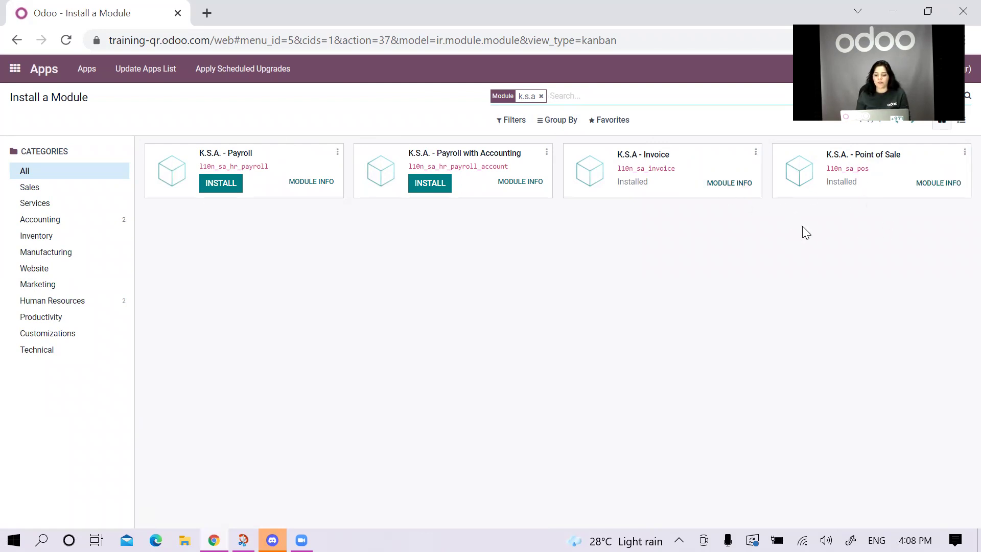
left_click(542, 101)
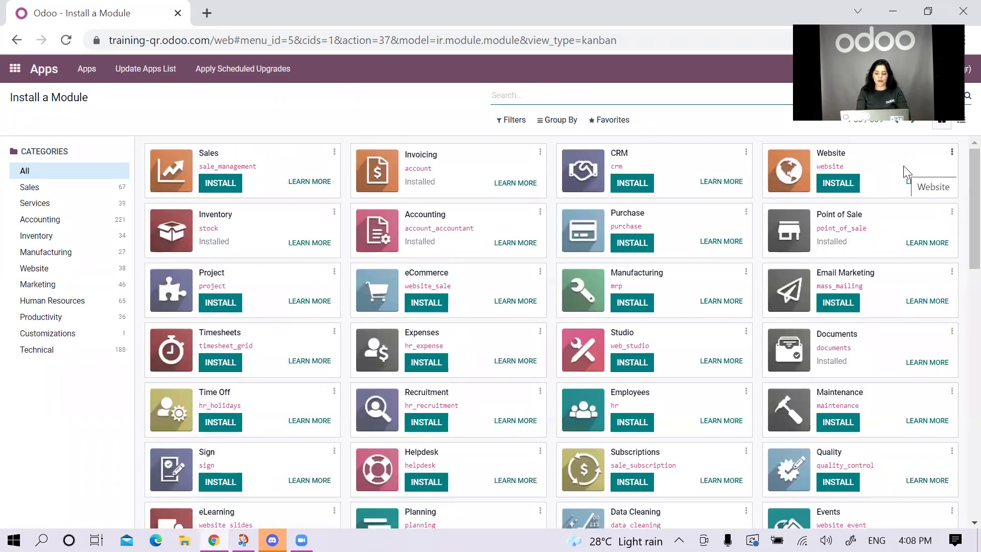
type("g.c.c")
key("Return")
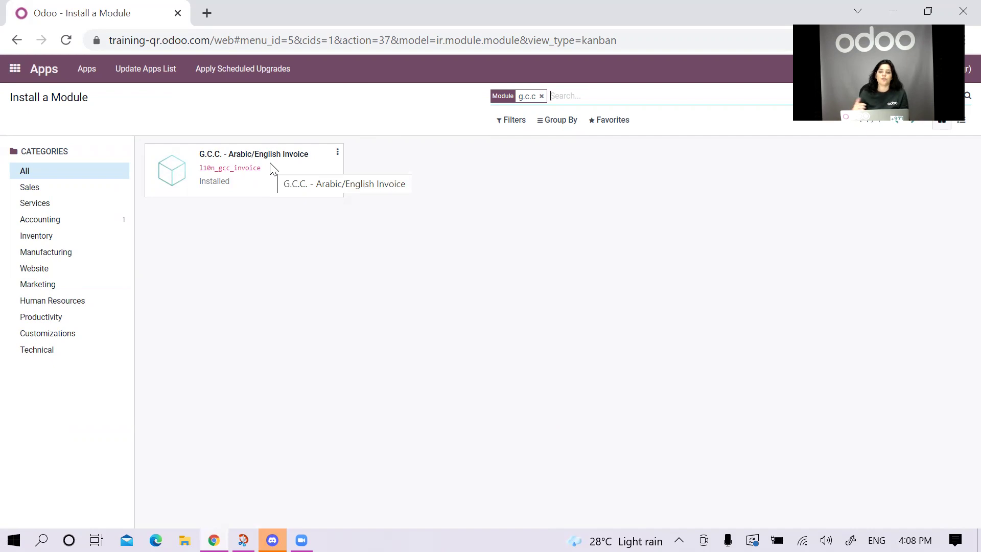
left_click(15, 69)
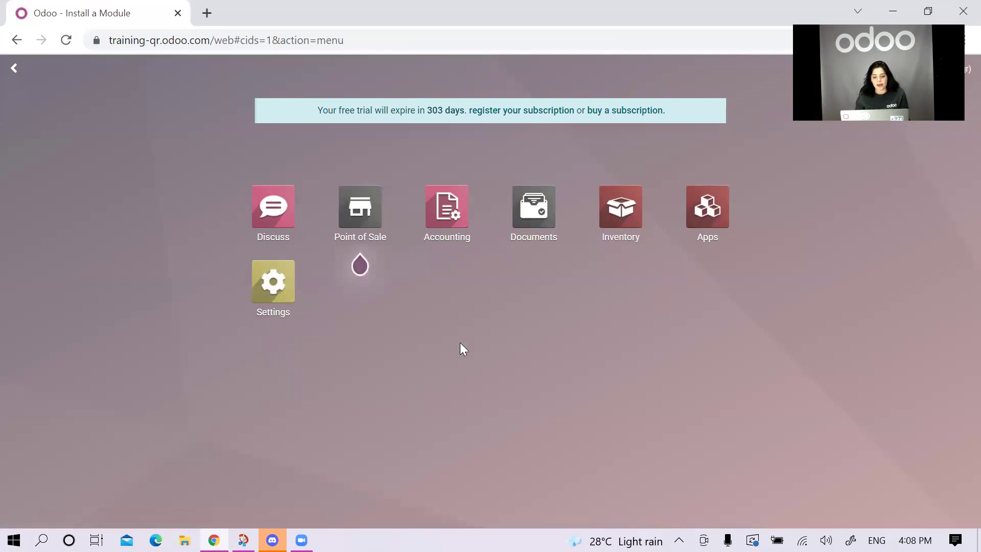
Create a new customer invoice in Accounting with ABC Company as the customer.
left_click(448, 217)
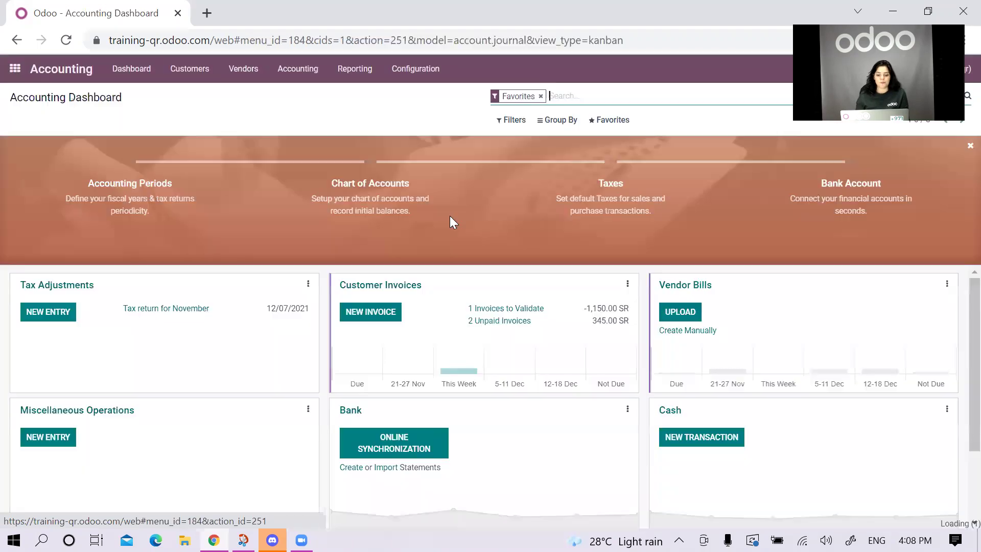
left_click(190, 69)
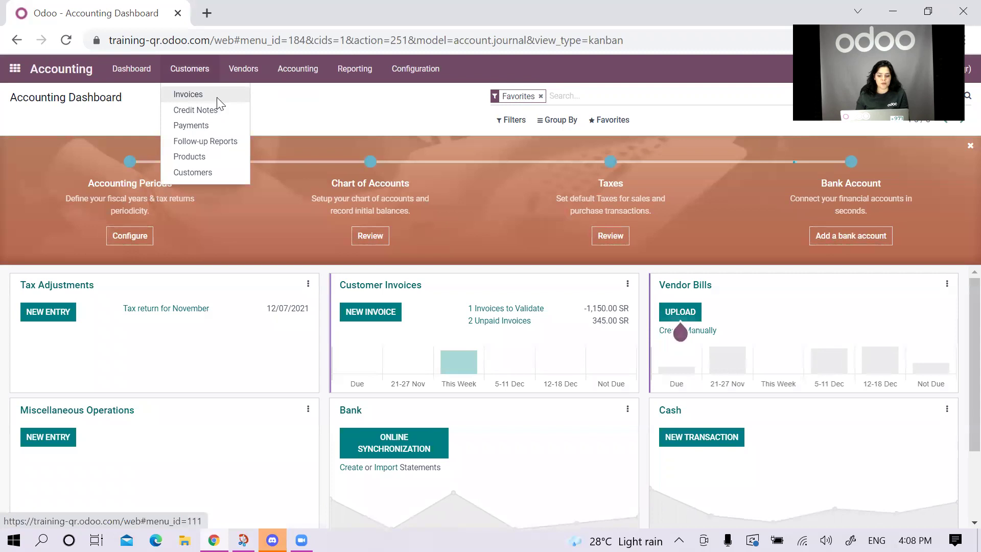
left_click(215, 96)
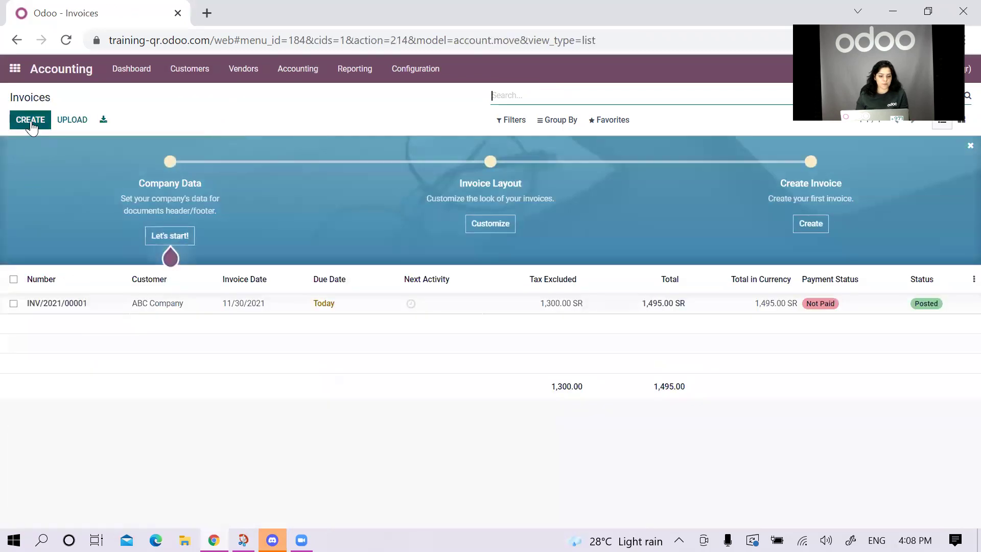
left_click(33, 123)
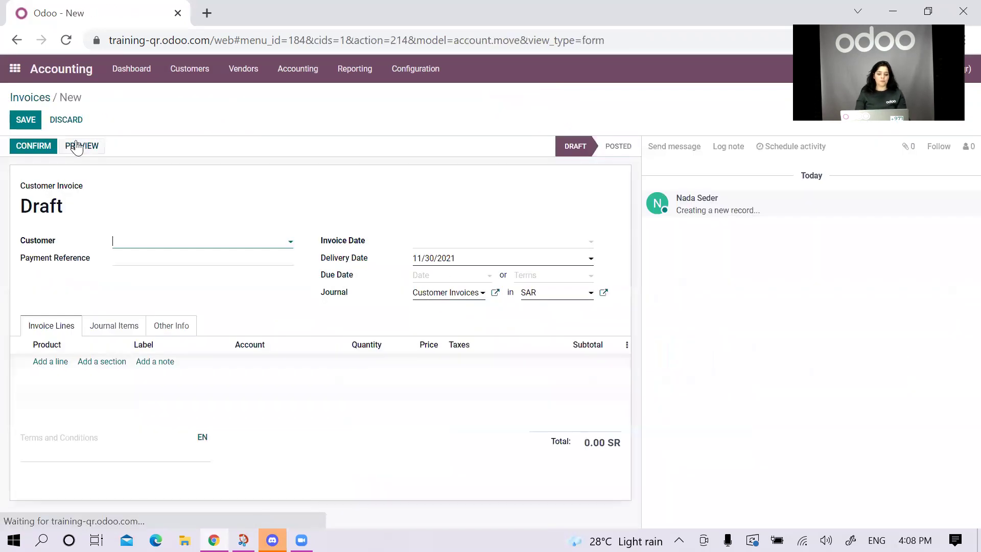
left_click(162, 247)
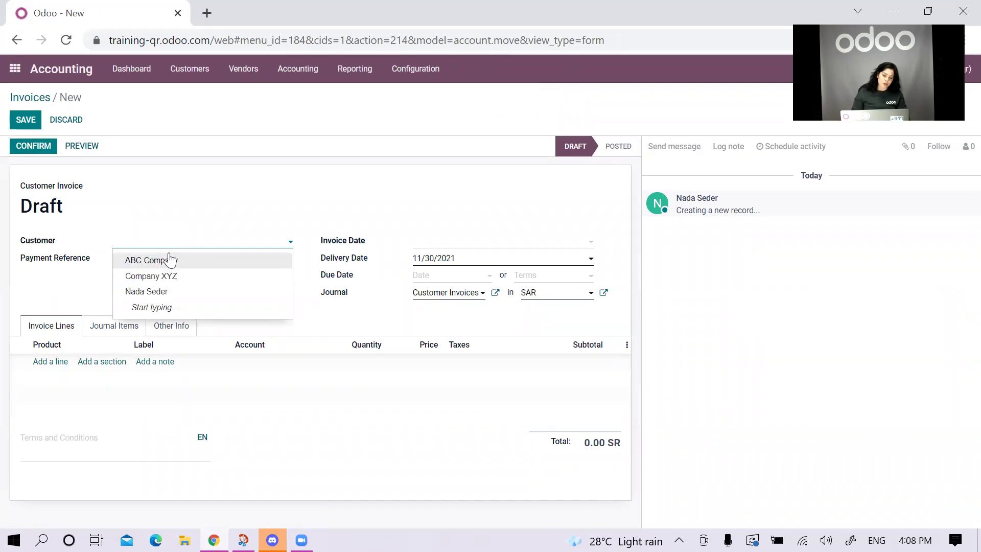
left_click(170, 260)
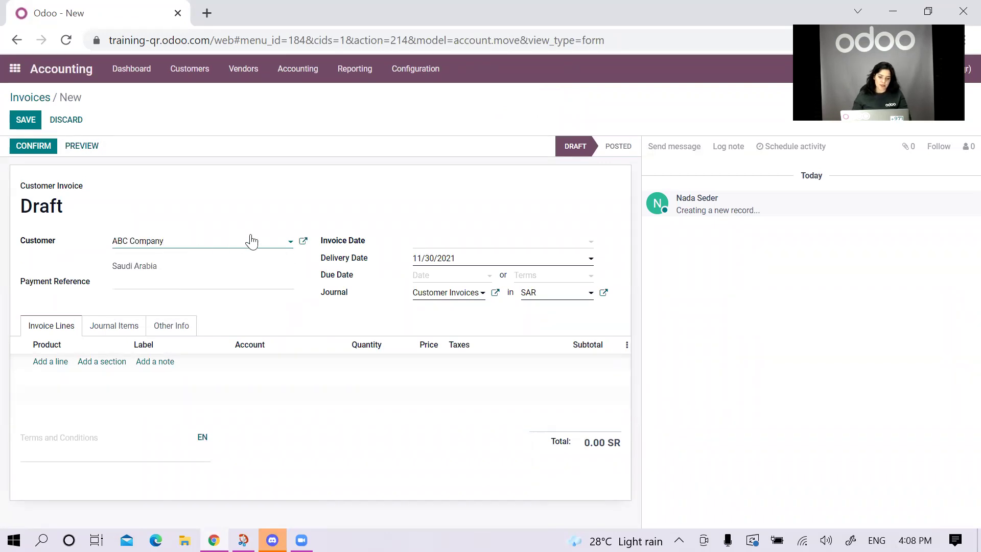
Check ABC Company's tax ID on its contact record and save it.
left_click(301, 241)
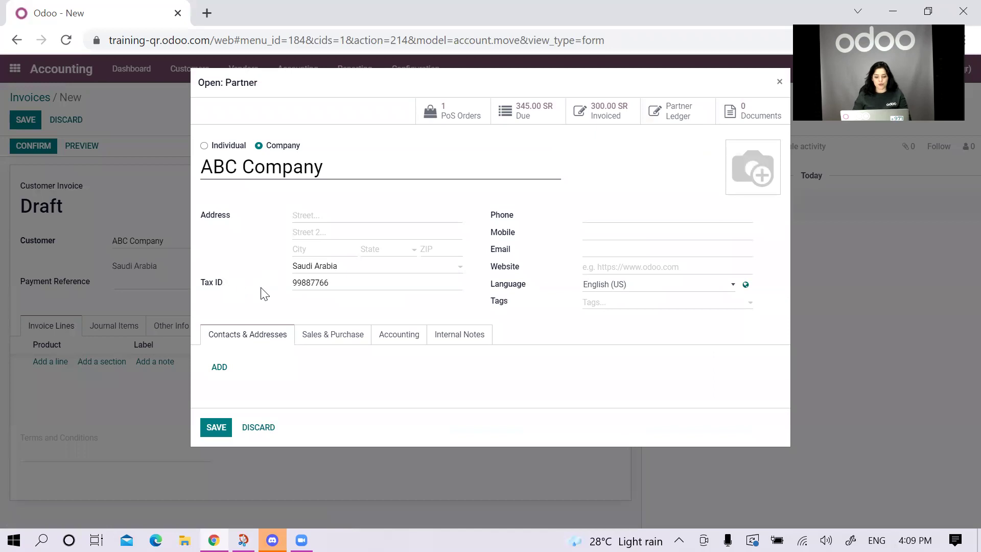
left_click_drag(334, 281, 248, 282)
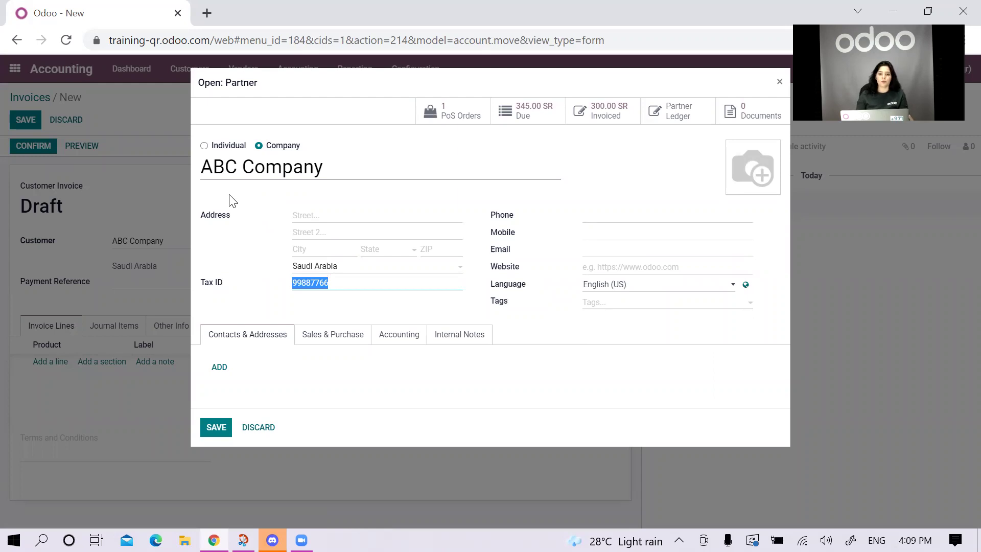
left_click(217, 428)
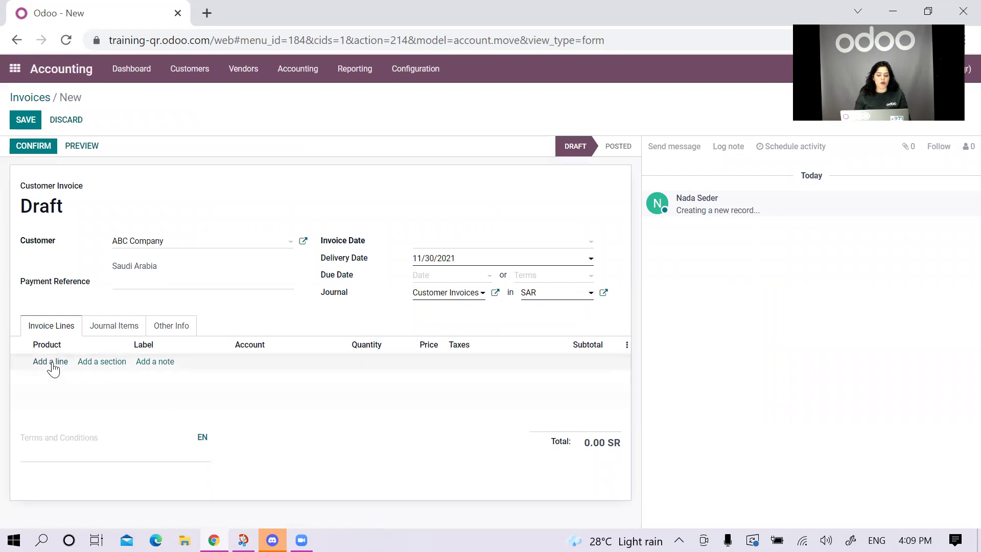
Add a Wood Dining Table line to the invoice.
left_click(54, 364)
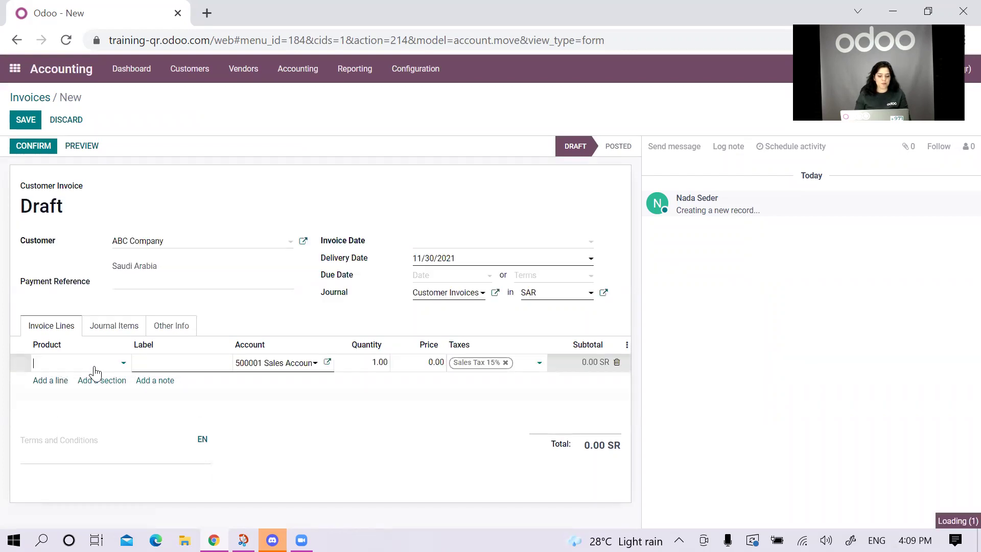
left_click(89, 363)
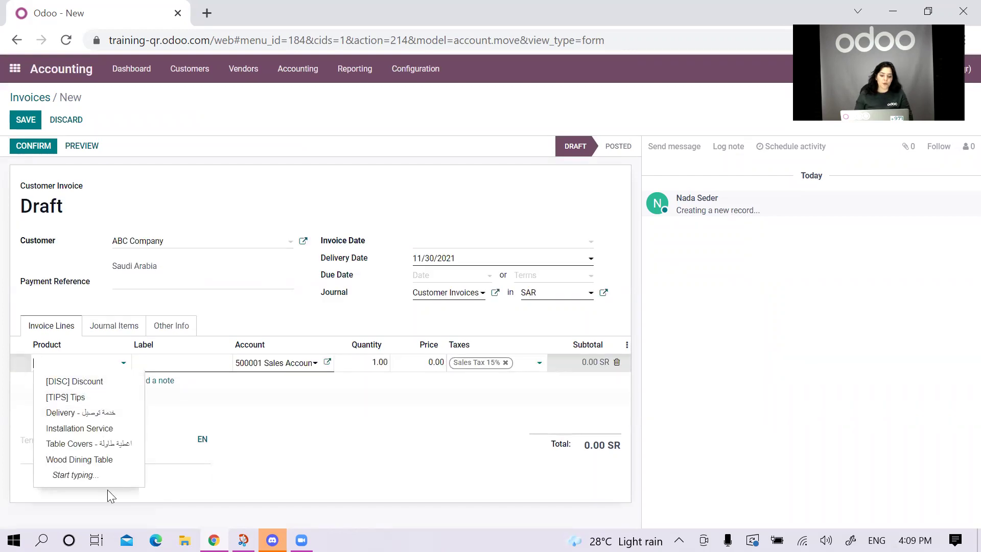
left_click(105, 460)
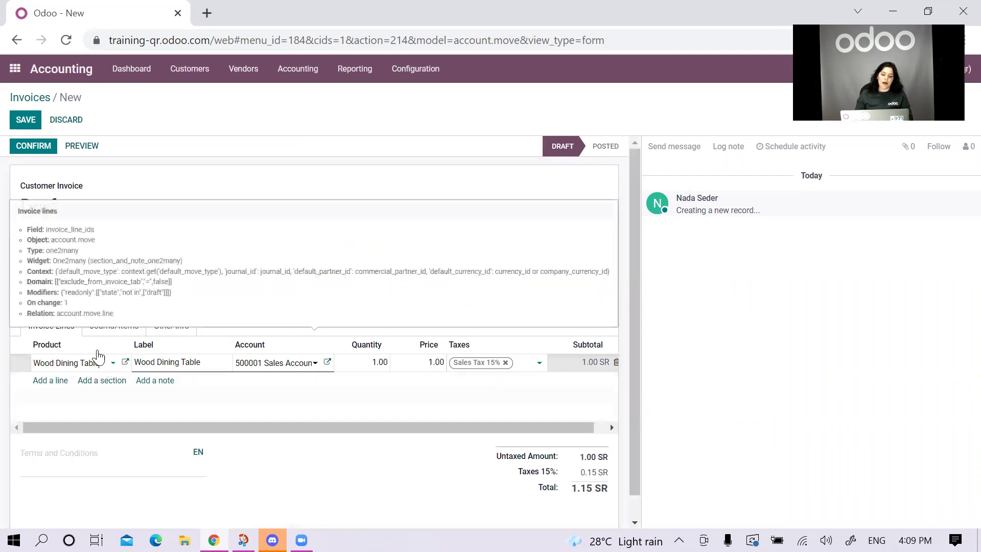
Review the Wood Dining Table's Arabic name translation and save the product.
left_click(126, 363)
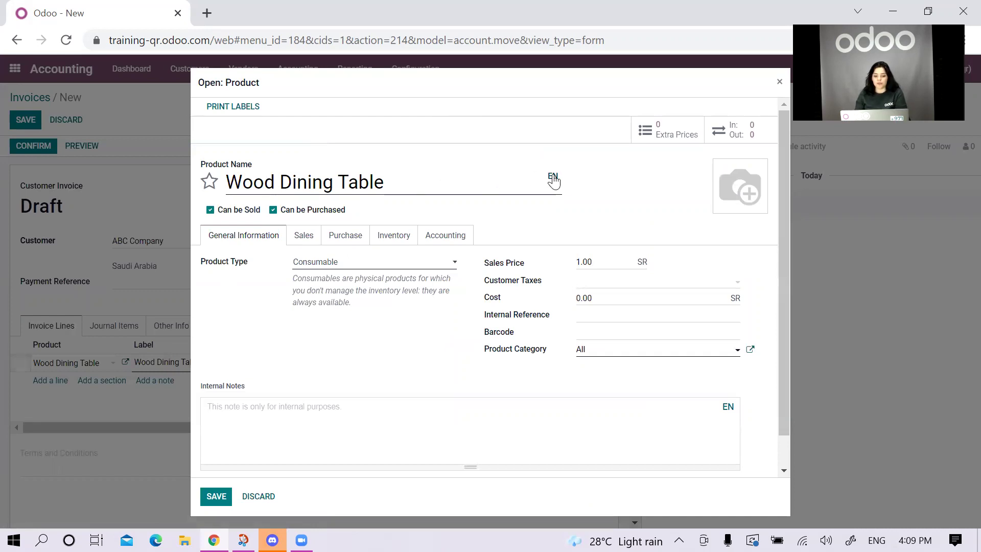
left_click(552, 175)
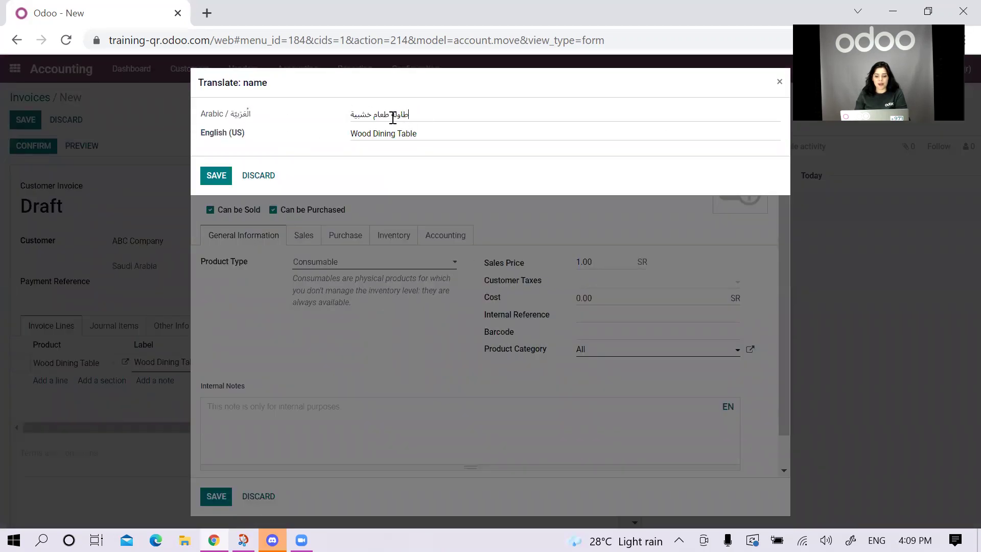
triple_click(393, 118)
left_click(215, 178)
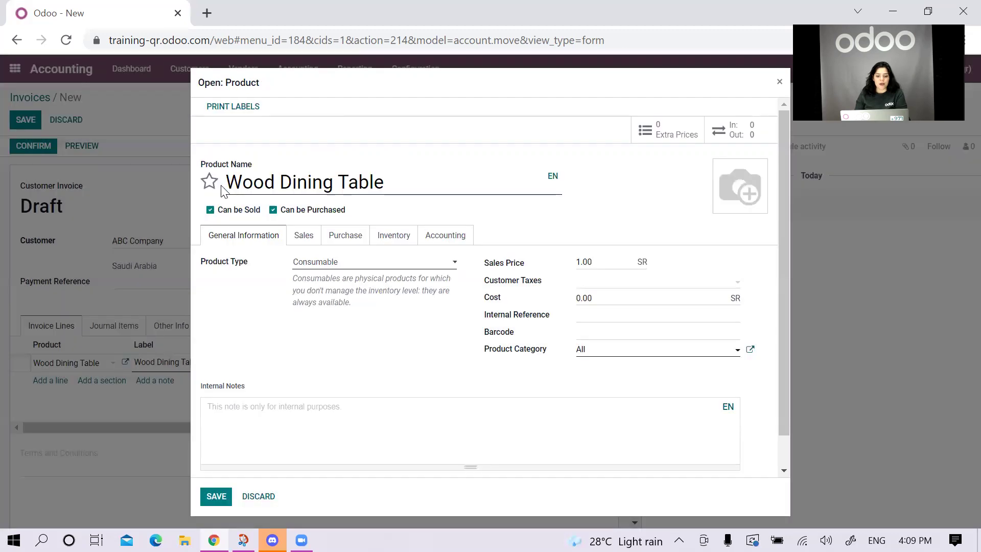
left_click(215, 497)
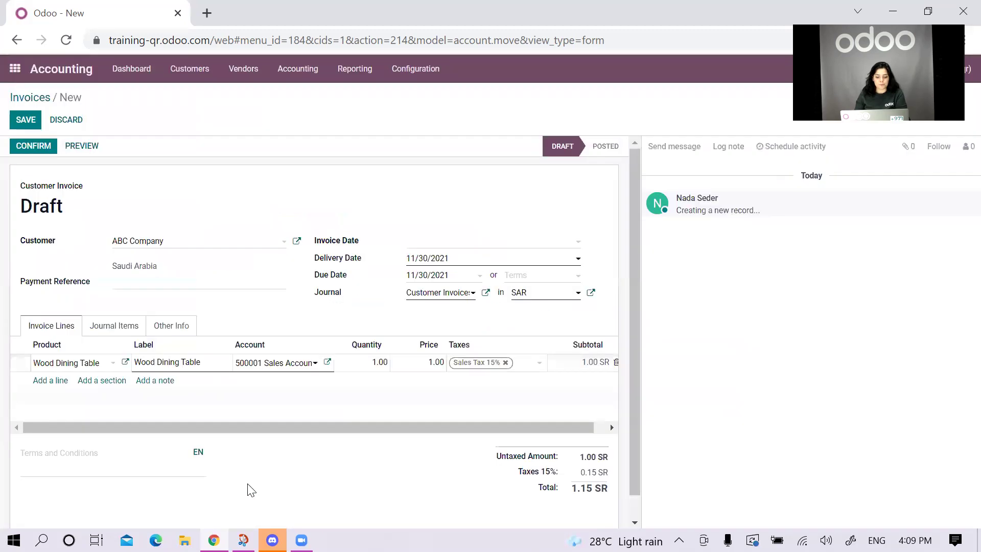
Add an Installation Service line to the invoice.
left_click(57, 384)
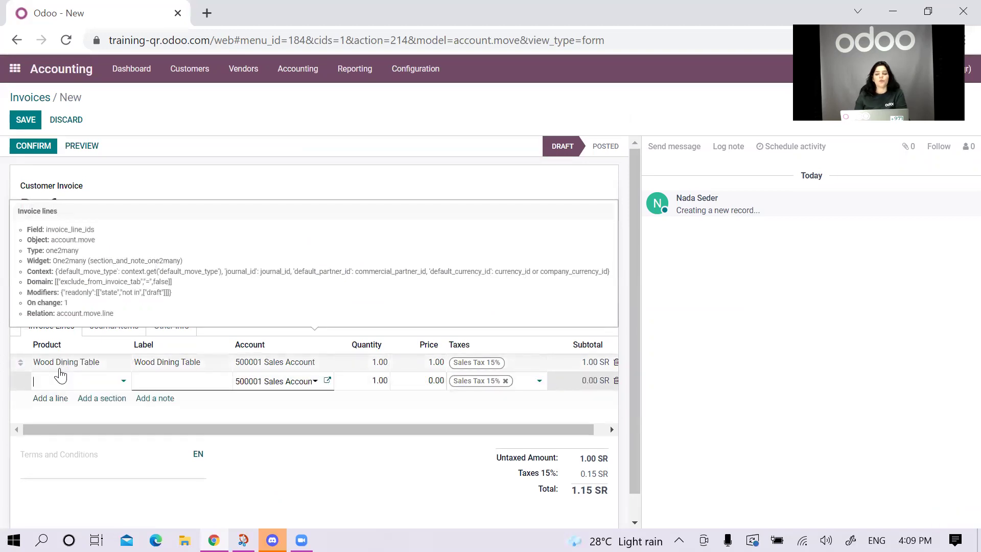
left_click(65, 382)
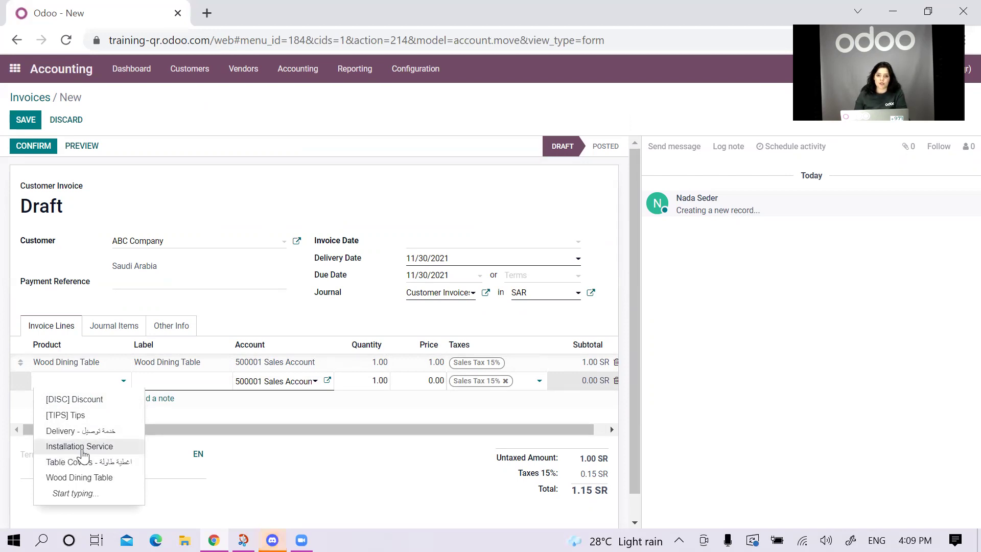
left_click(82, 447)
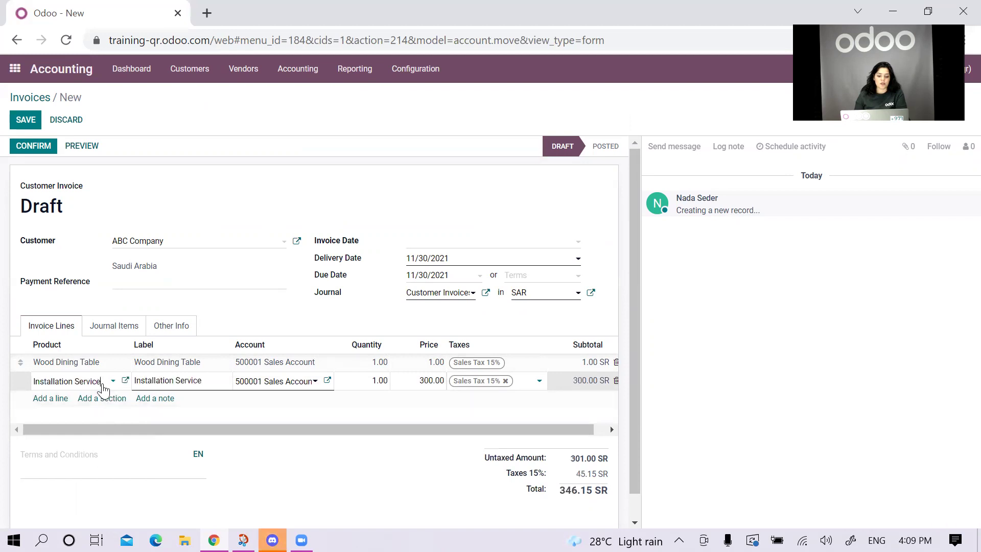
Review the Installation Service's Arabic name translation and save the product.
left_click(125, 380)
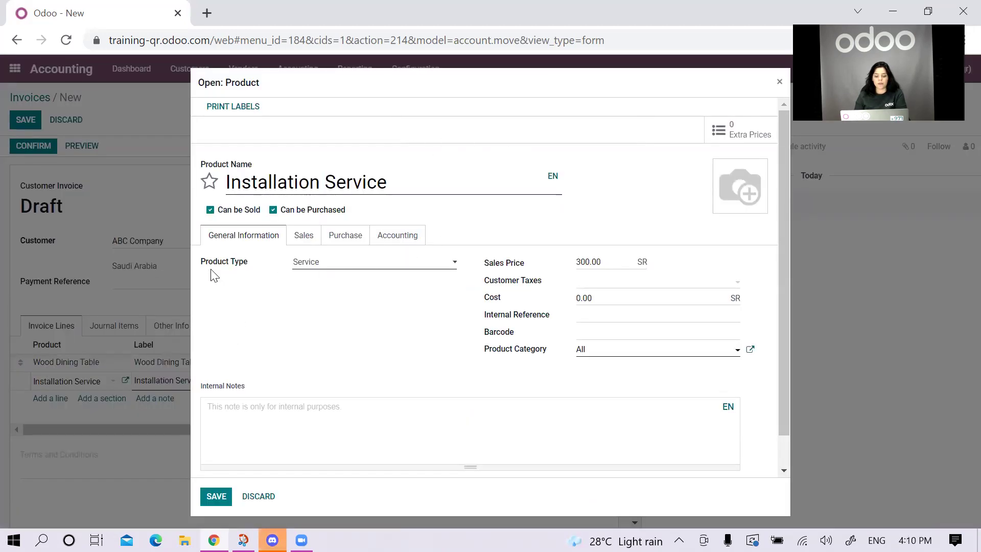
left_click(553, 175)
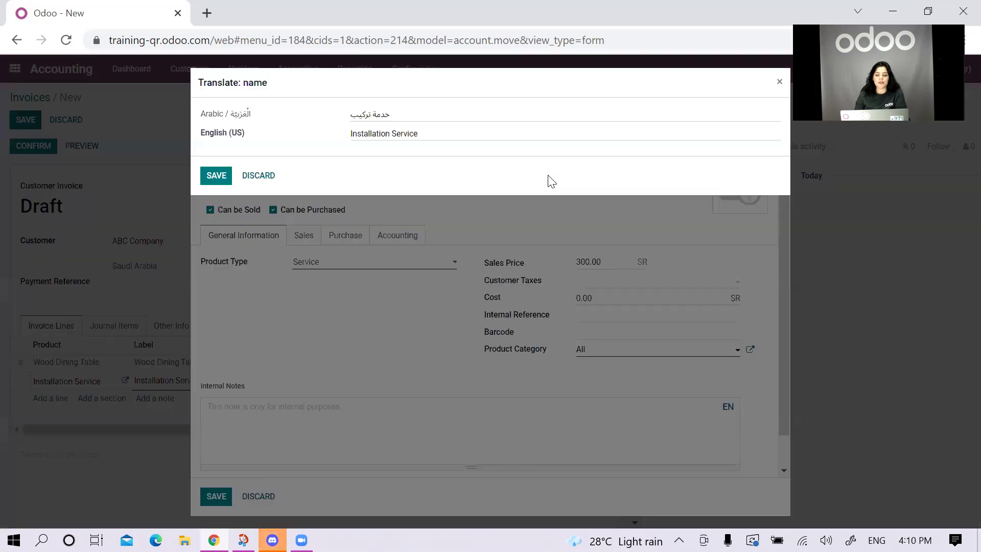
left_click_drag(406, 113, 333, 119)
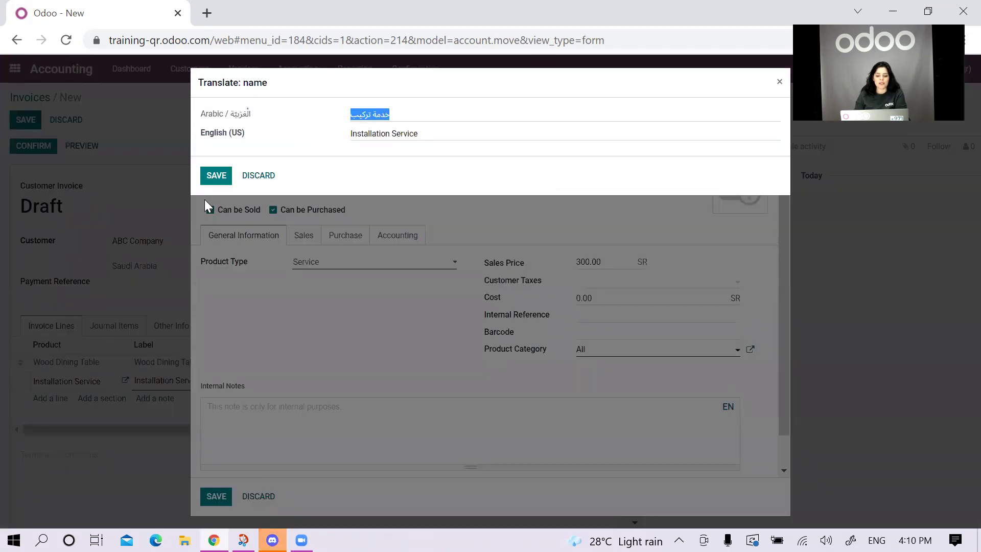
left_click(216, 175)
left_click(216, 495)
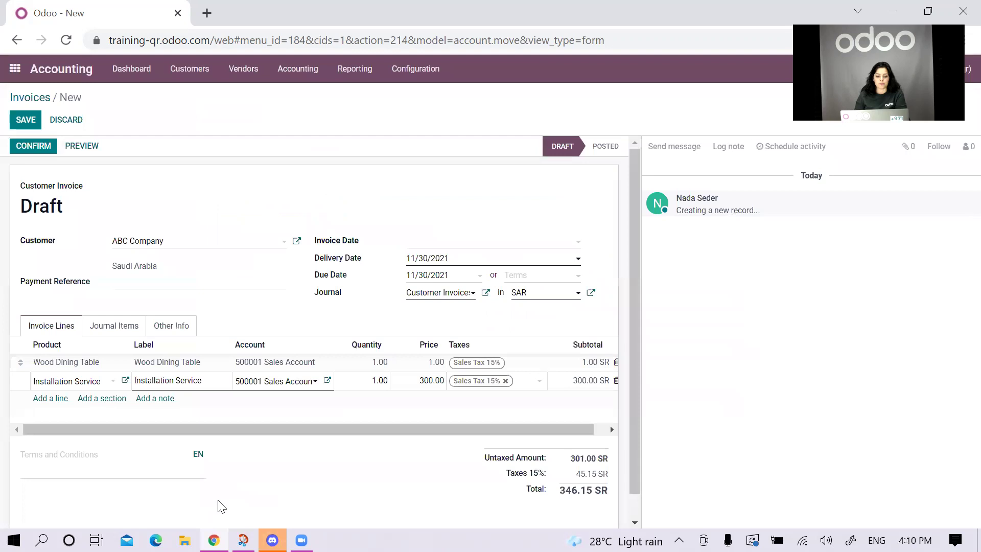
Set the Wood Dining Table unit price to 1,000.00.
left_click(421, 364)
type("1")
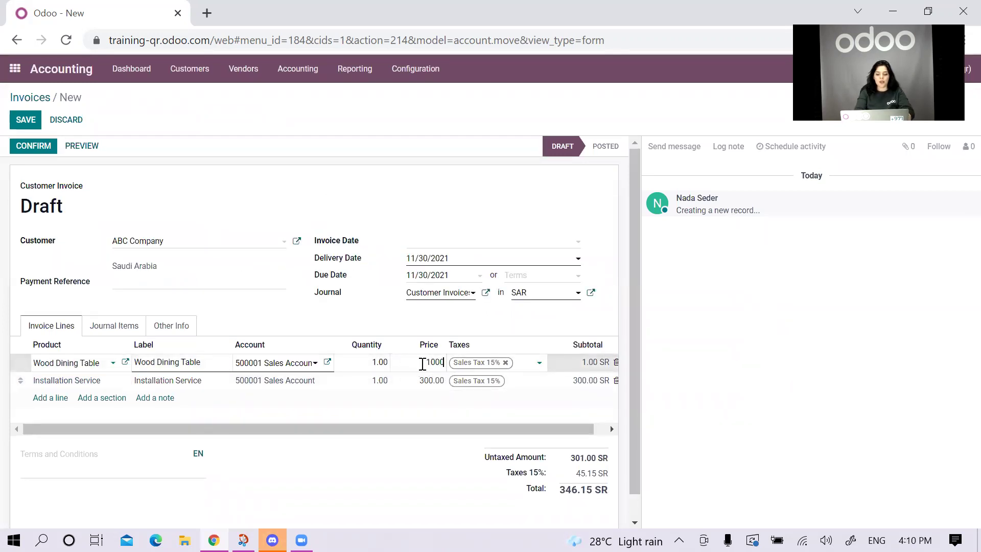
left_click(473, 313)
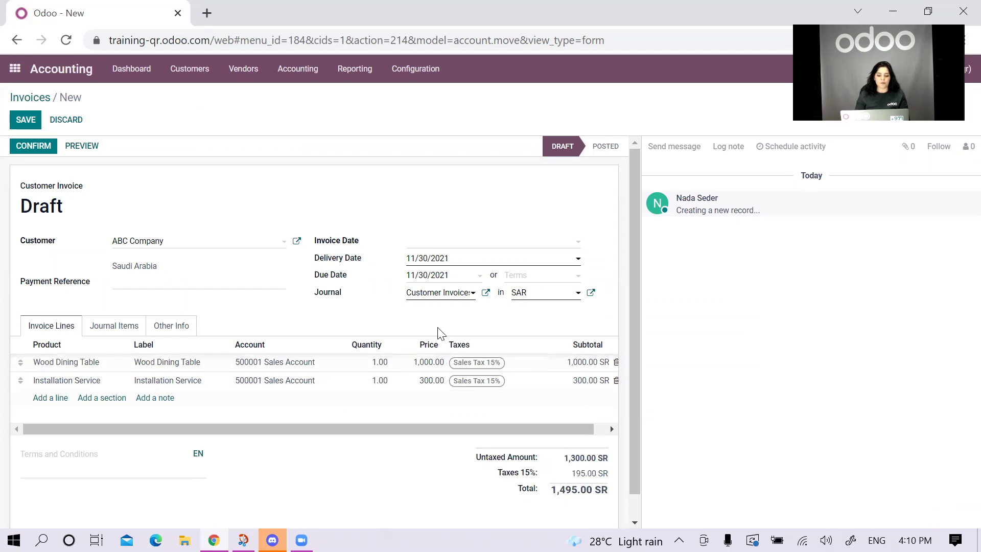
Date the invoice 11/30/2021, add the note 'Terms and Conditions Apply', and save.
left_click(417, 243)
left_click(477, 396)
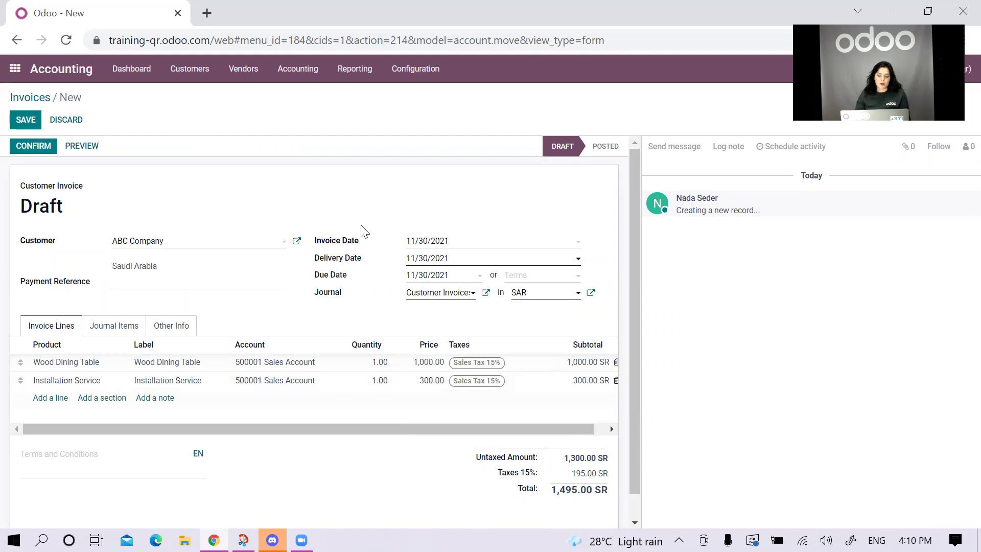
left_click(89, 452)
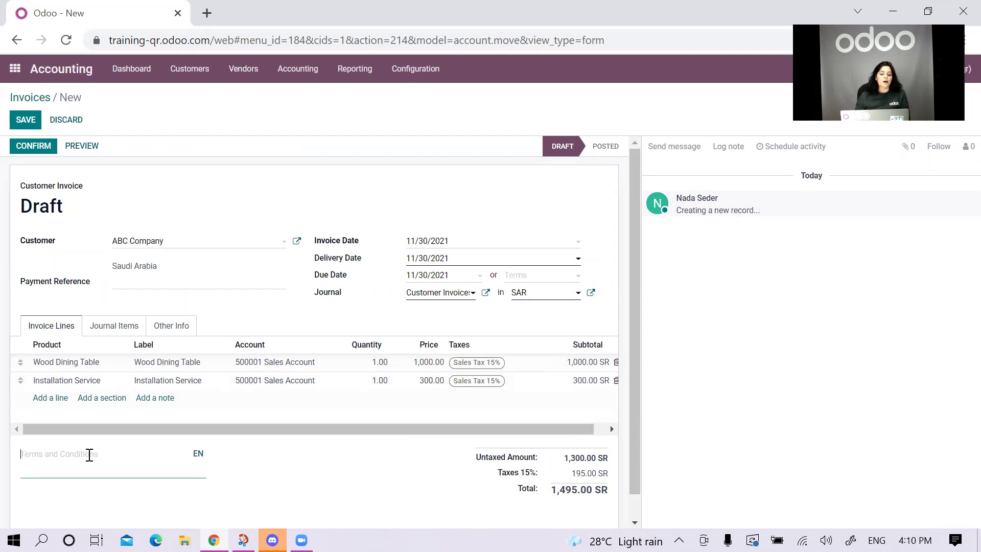
type("Terms and Con")
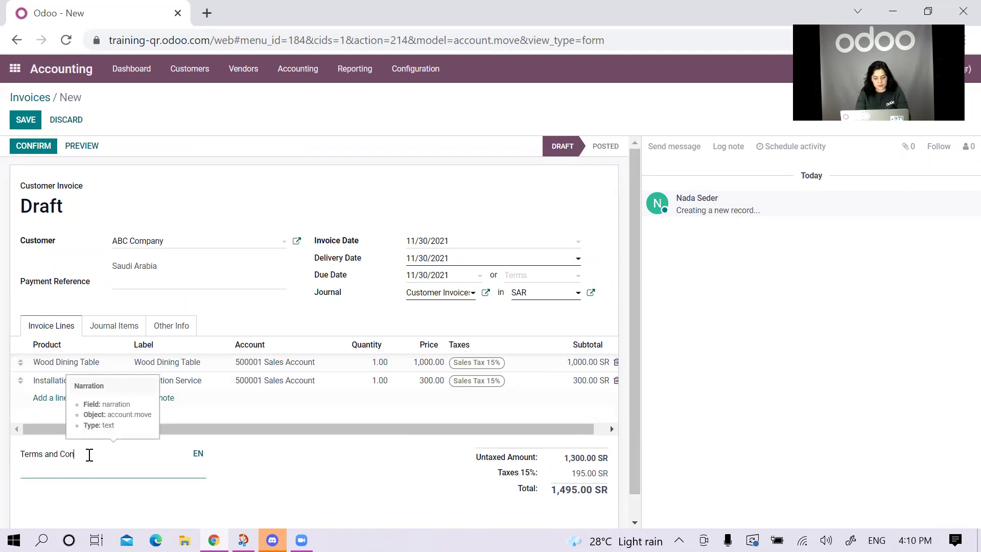
type("ditions App")
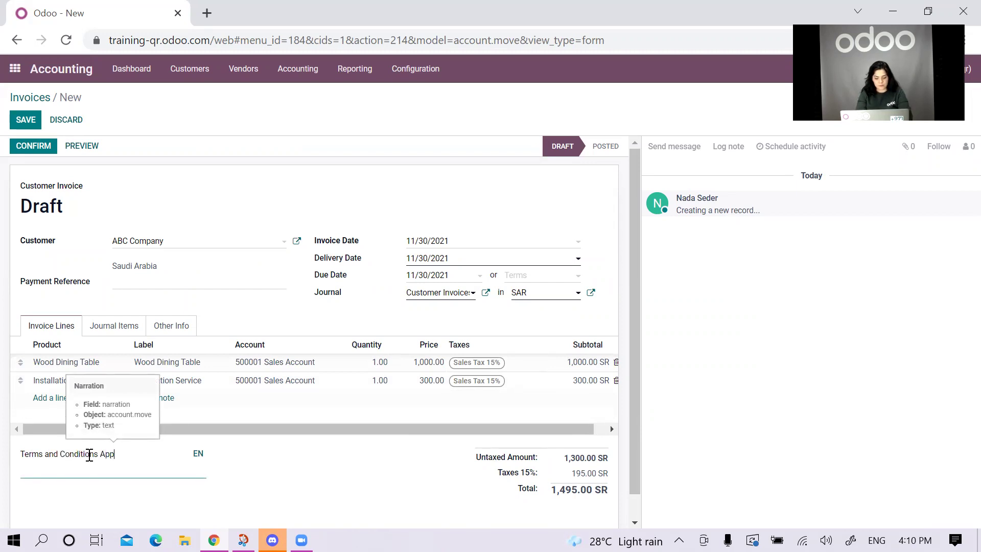
type("ly")
left_click(24, 121)
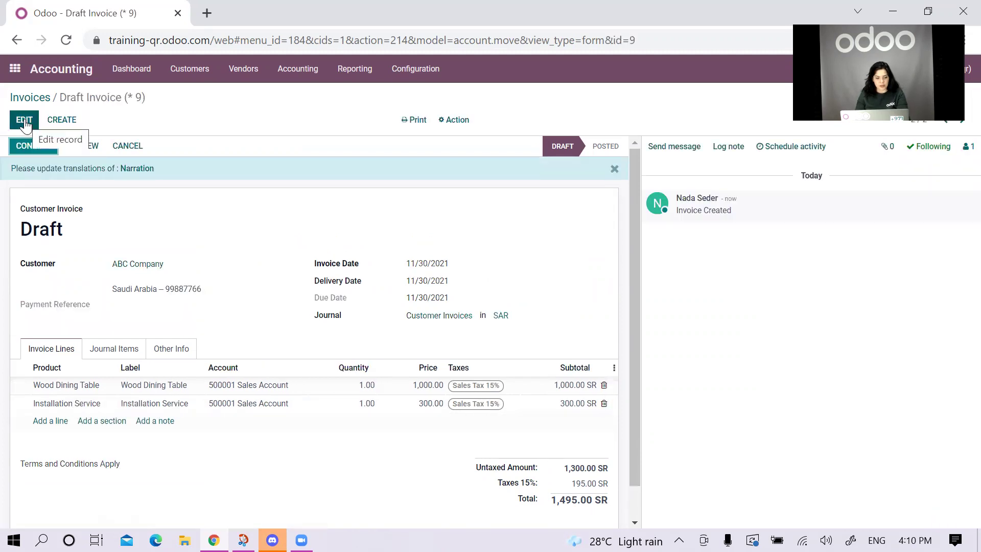
Translate the terms note into Arabic as 'طبق الشروط و الاحكام' and save.
left_click(24, 122)
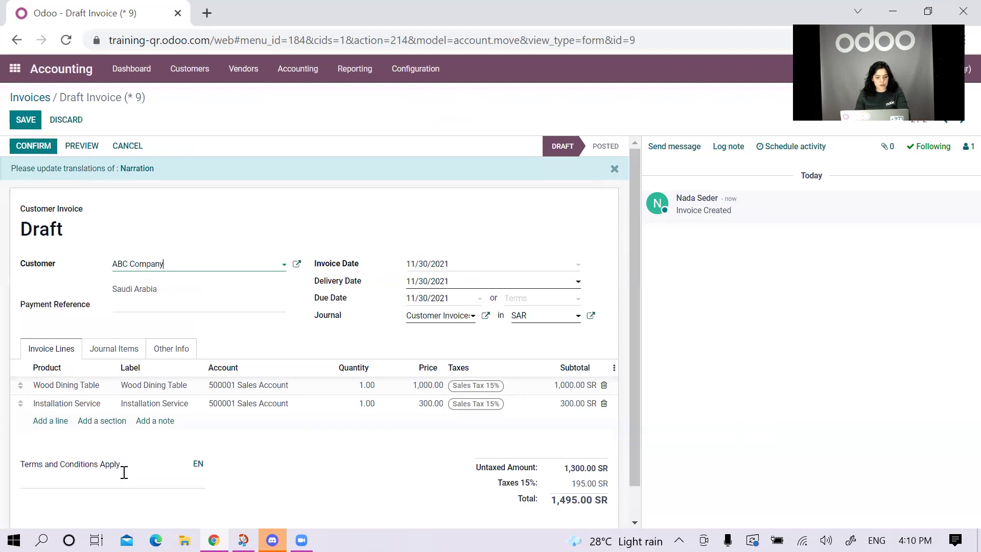
left_click(199, 428)
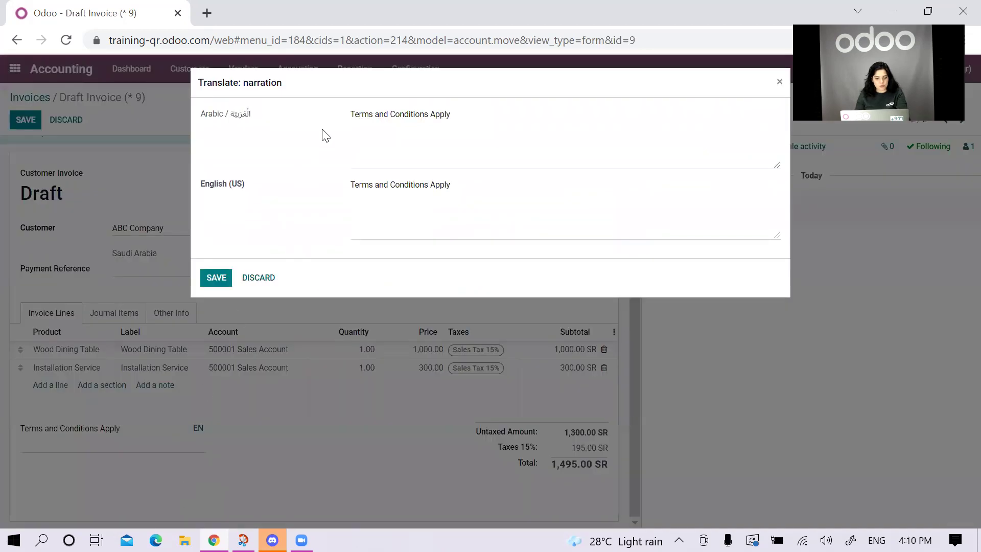
left_click_drag(457, 118, 303, 115)
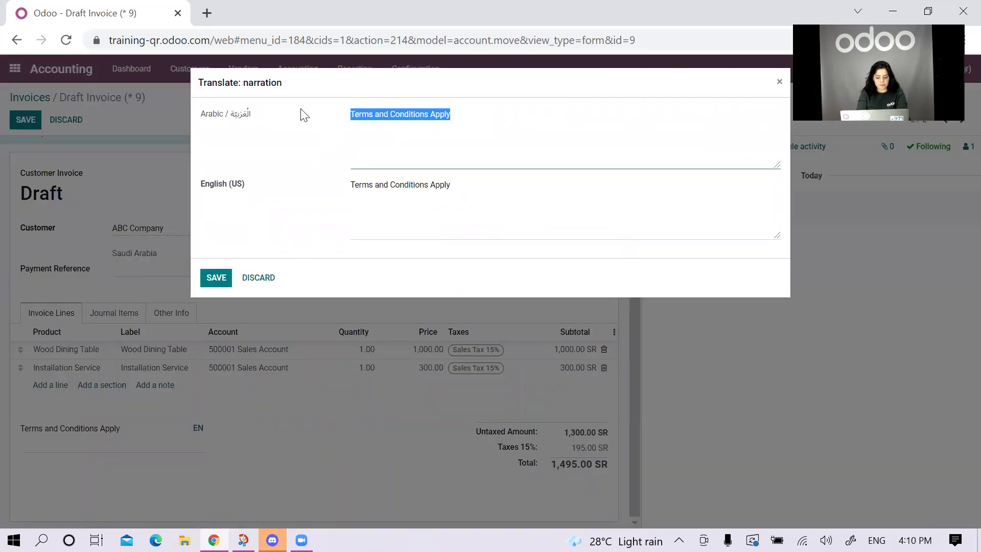
key("BackSpace")
key("alt+shift")
type("ط")
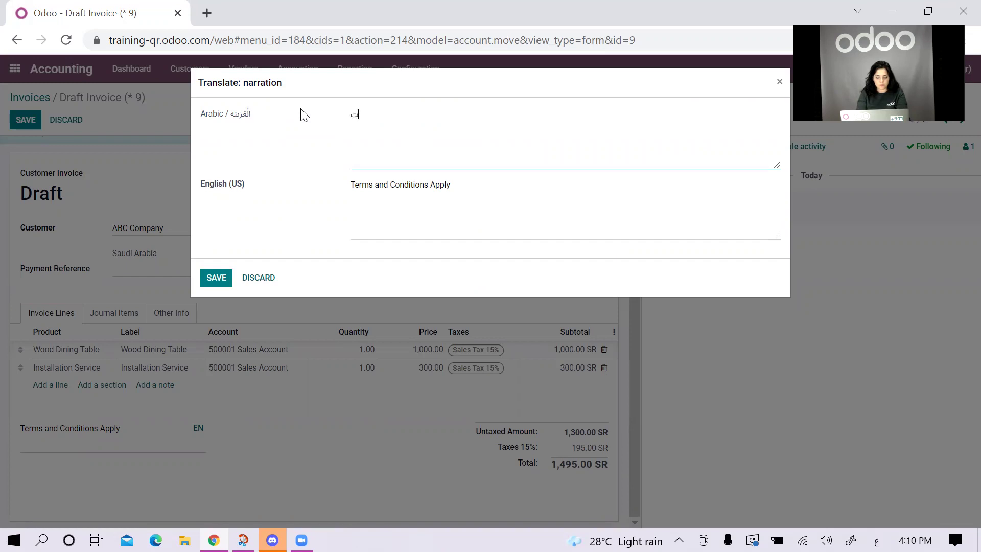
type("ب")
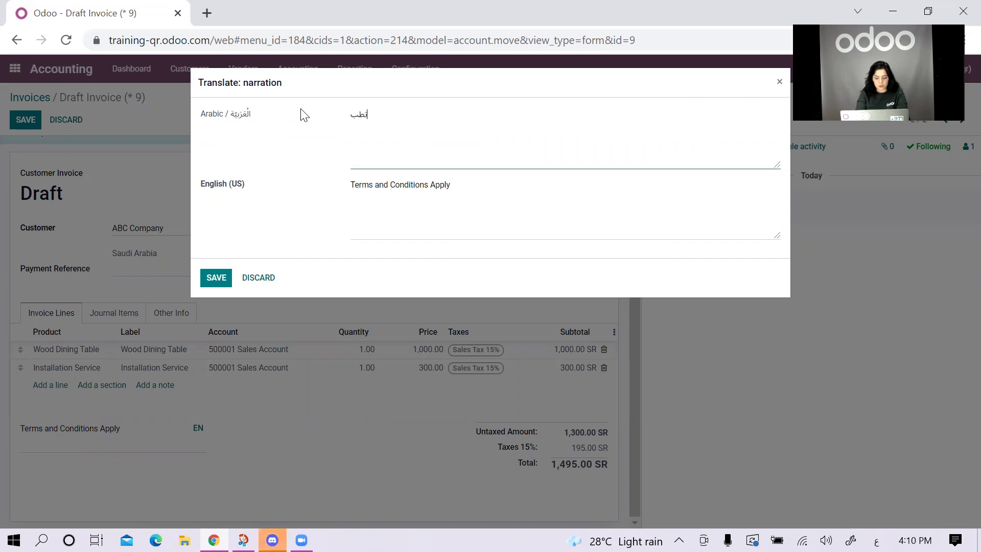
type("ق الشرو")
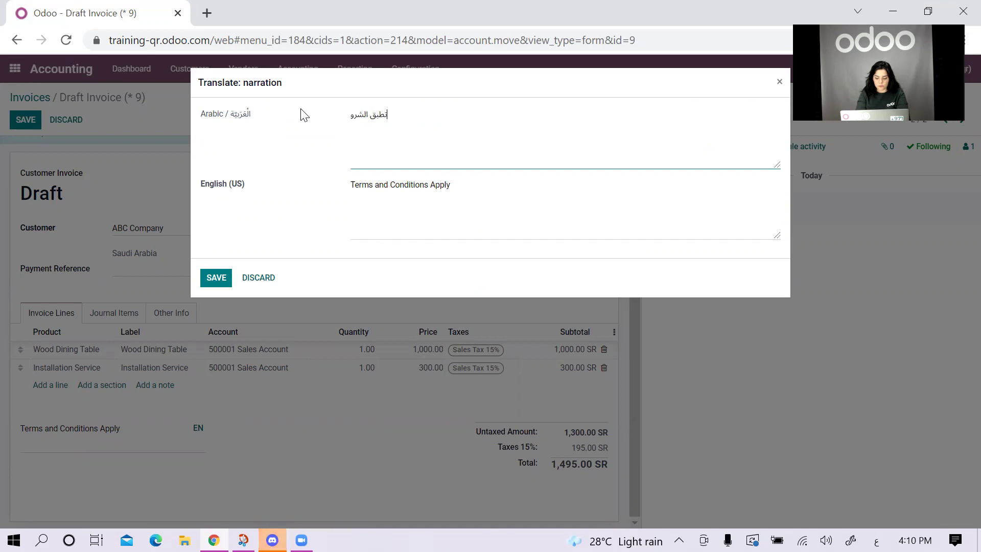
type("ط و الاحكام")
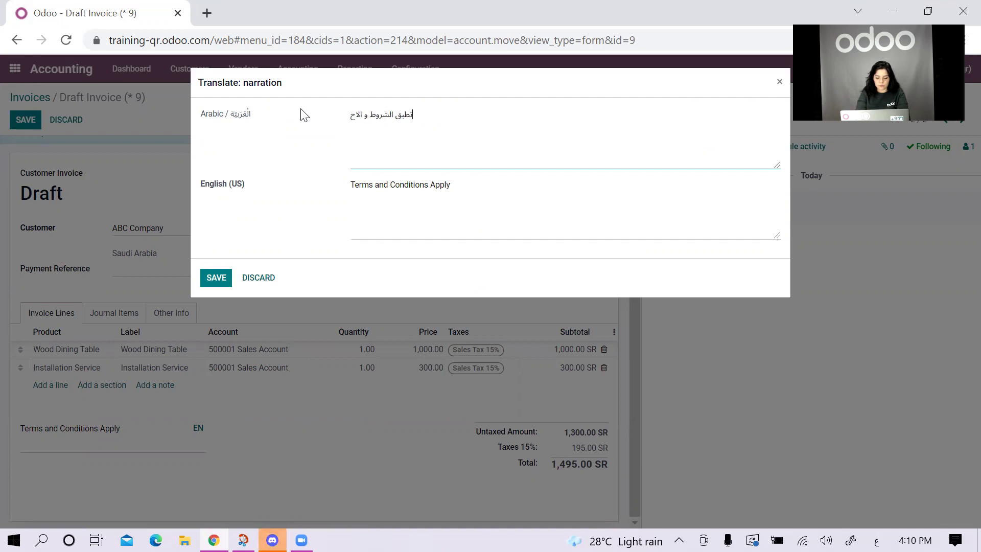
left_click(220, 278)
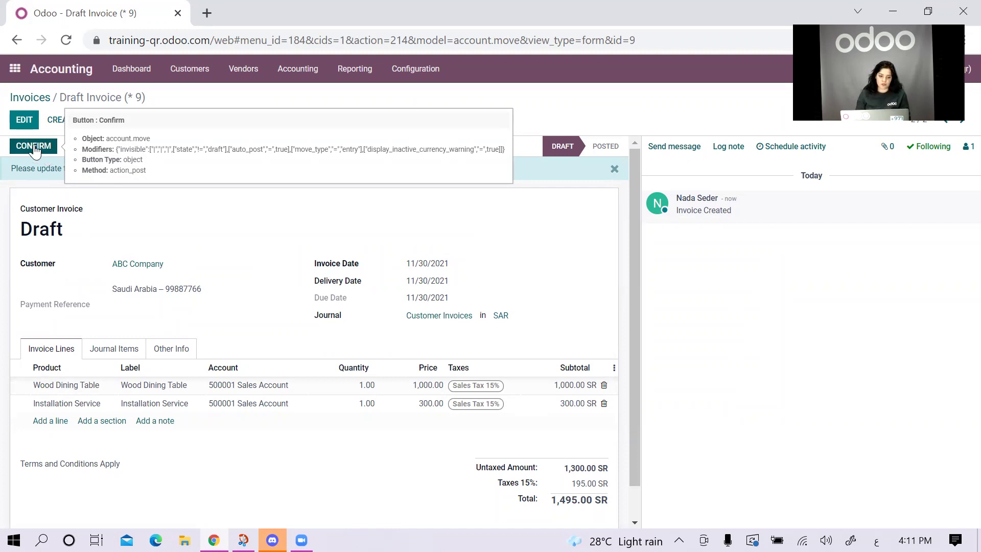
Confirm invoice INV/2021/00002 and print it as a PDF.
left_click(33, 147)
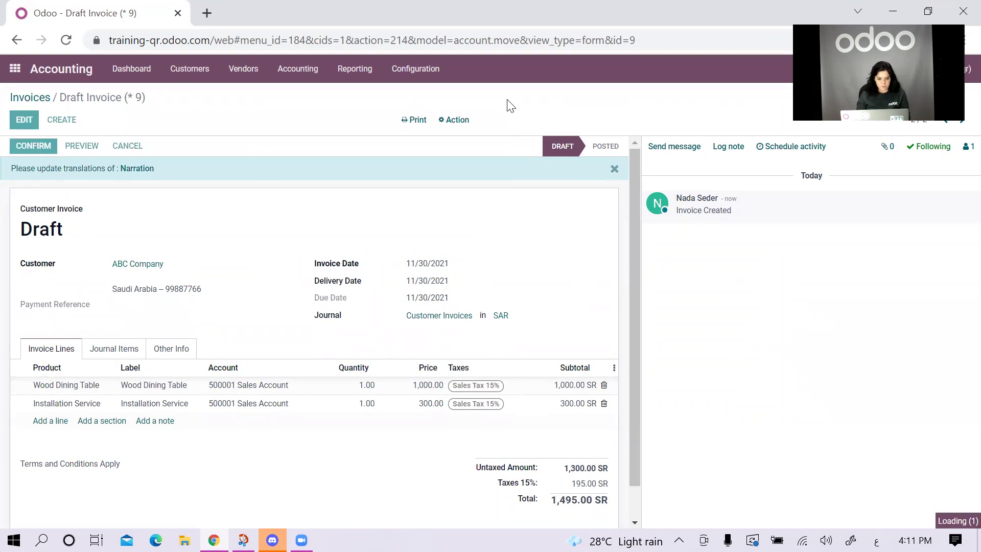
left_click(415, 119)
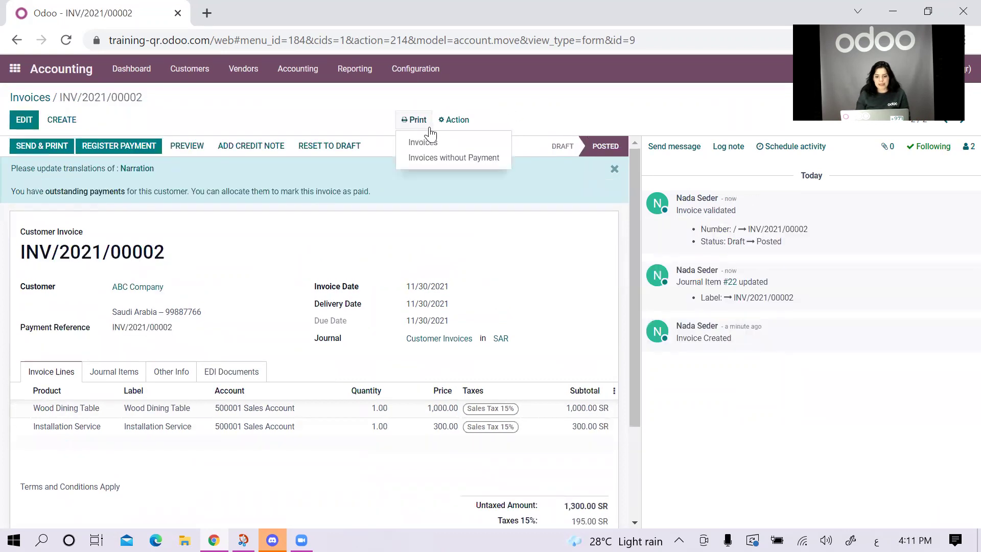
left_click(438, 142)
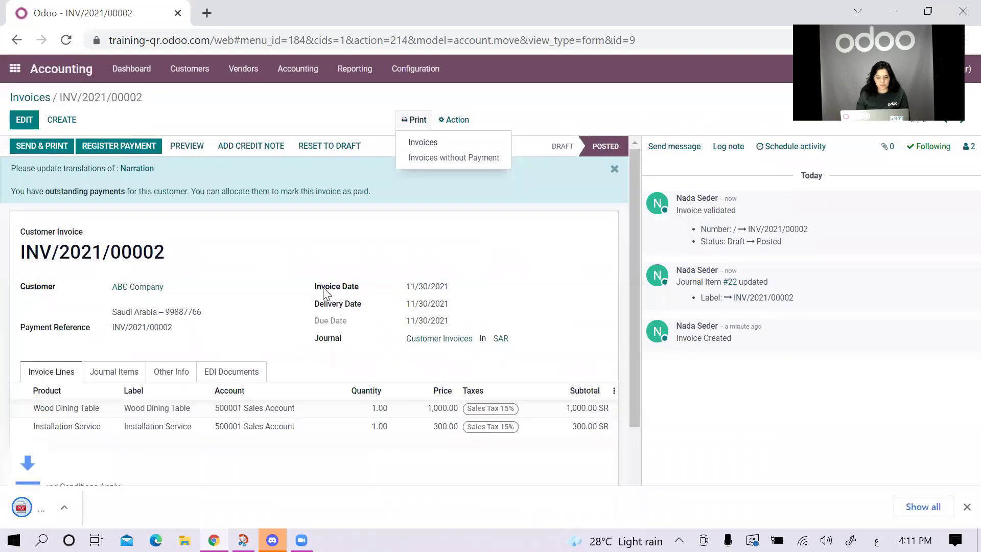
Review the invoice PDF's customer VAT number, Tax Invoice heading, dates and QR code.
left_click(72, 508)
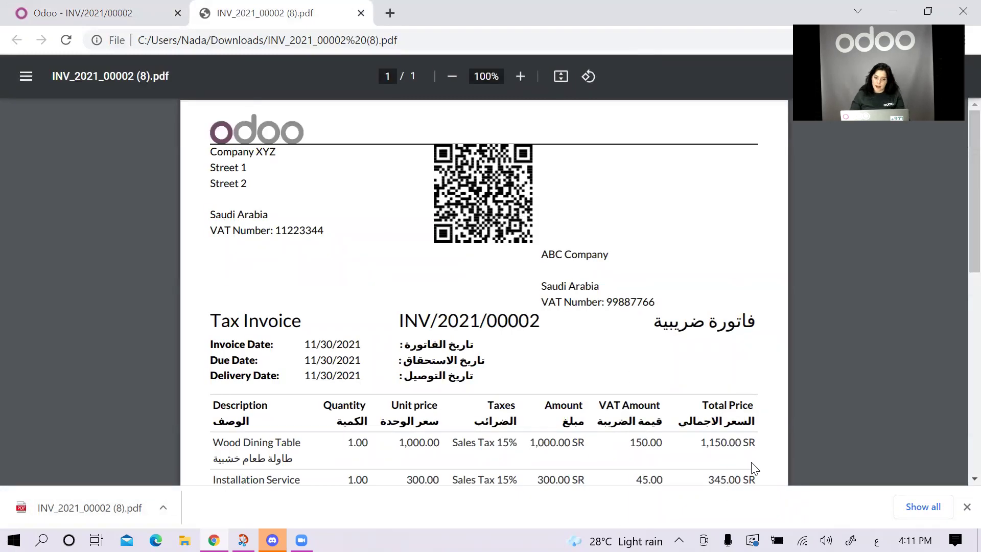
left_click(967, 506)
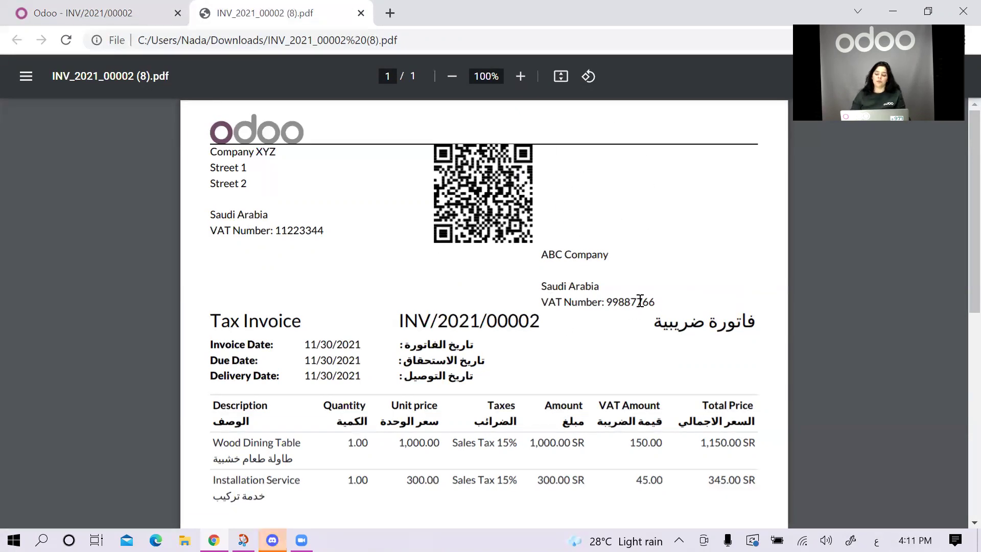
left_click_drag(606, 302, 710, 309)
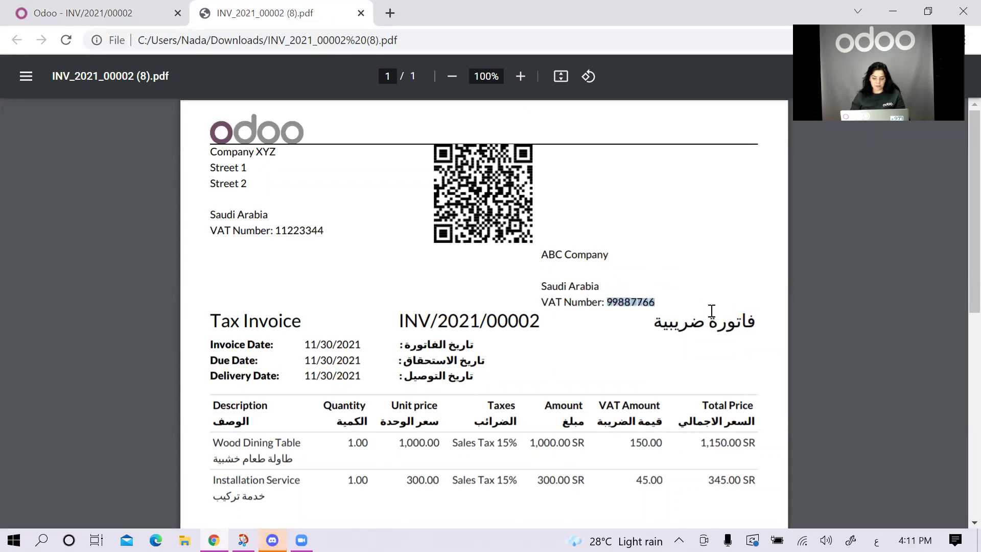
left_click(730, 295)
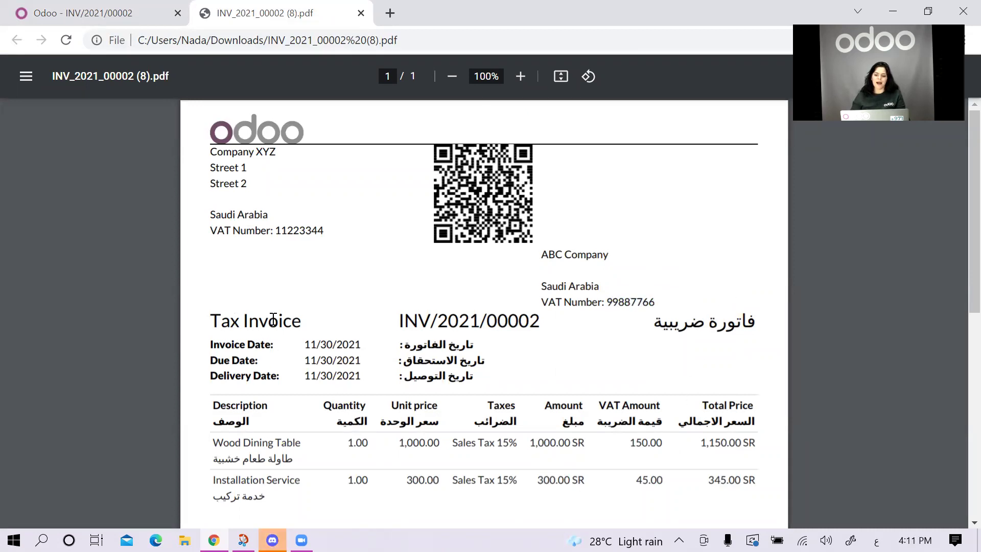
left_click_drag(203, 322, 302, 321)
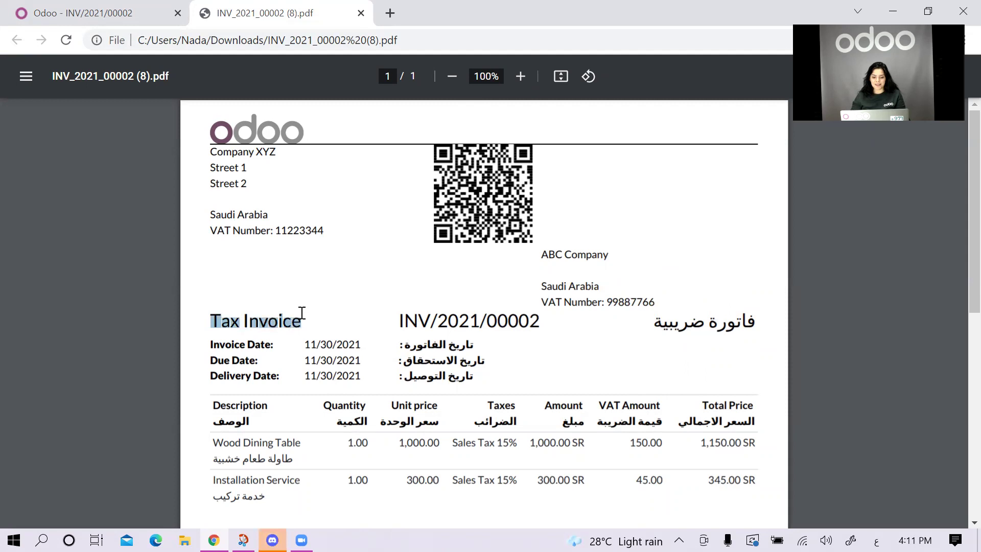
left_click(759, 323)
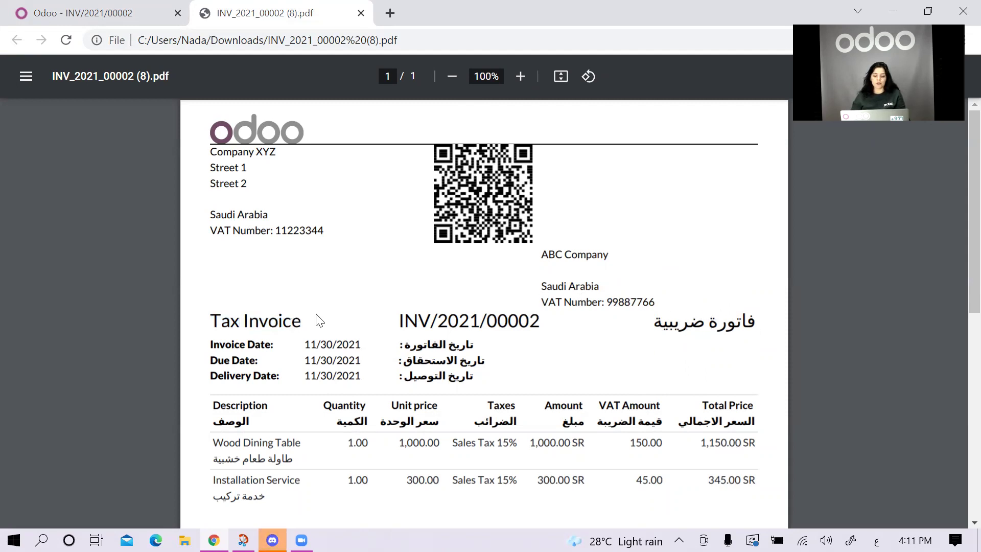
left_click_drag(212, 345, 500, 381)
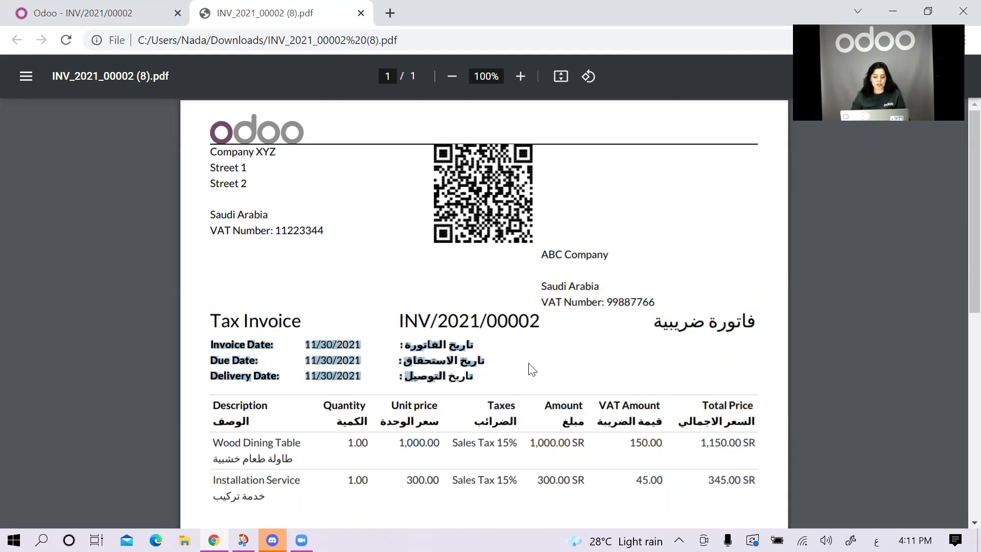
scroll(531, 369, "down", 3)
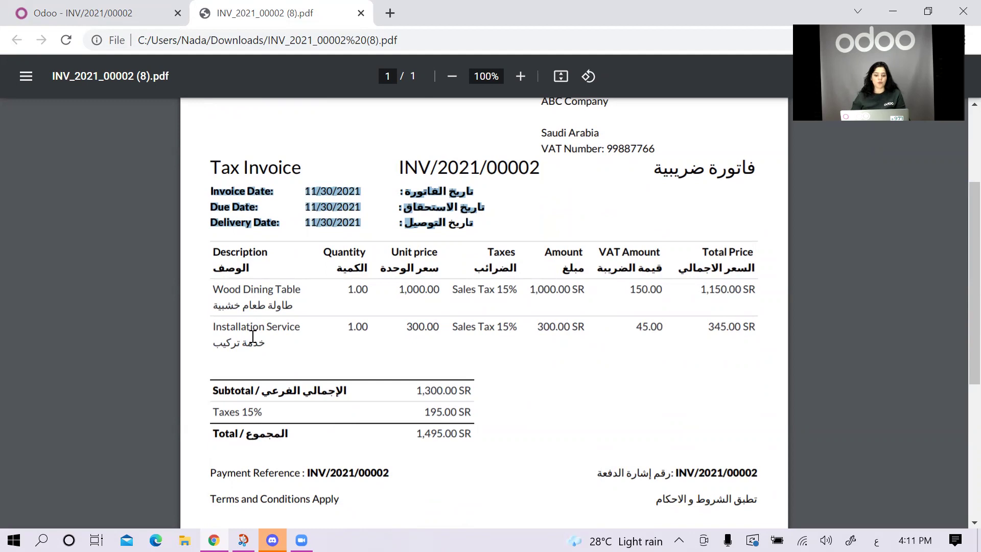
scroll(297, 416, "down", 3)
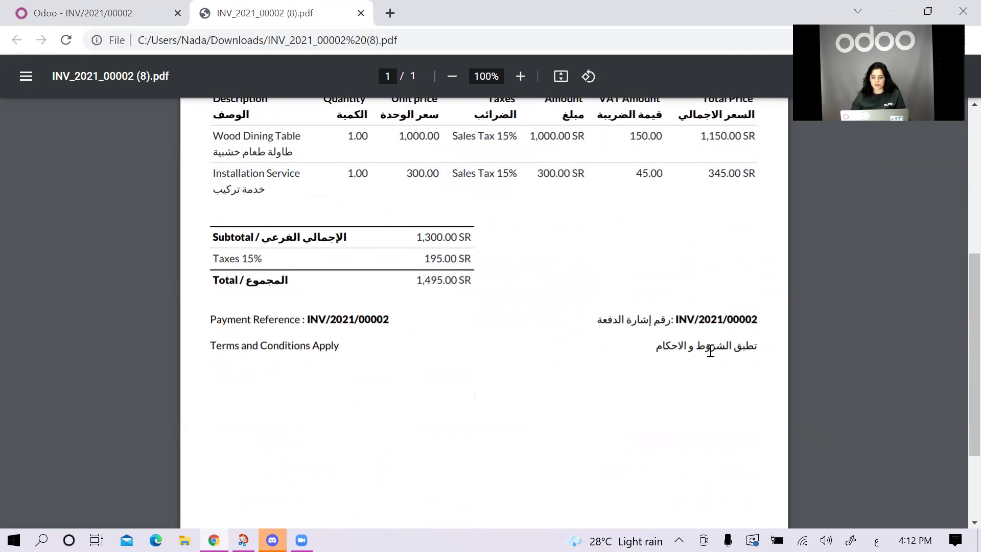
scroll(437, 280, "up", 6)
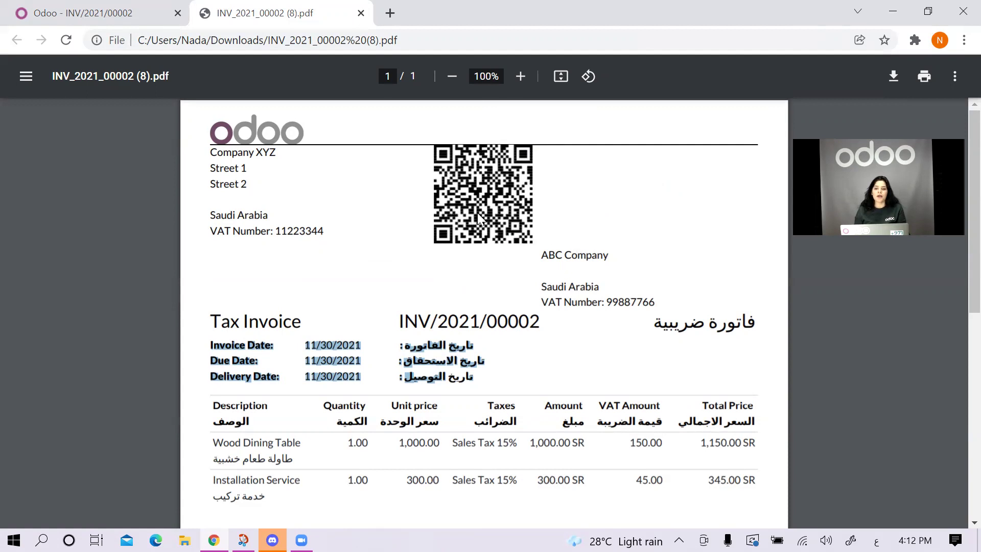
Draft a credit note reversing INV/2021/00002 with only the Wood Dining Table line.
left_click(110, 7)
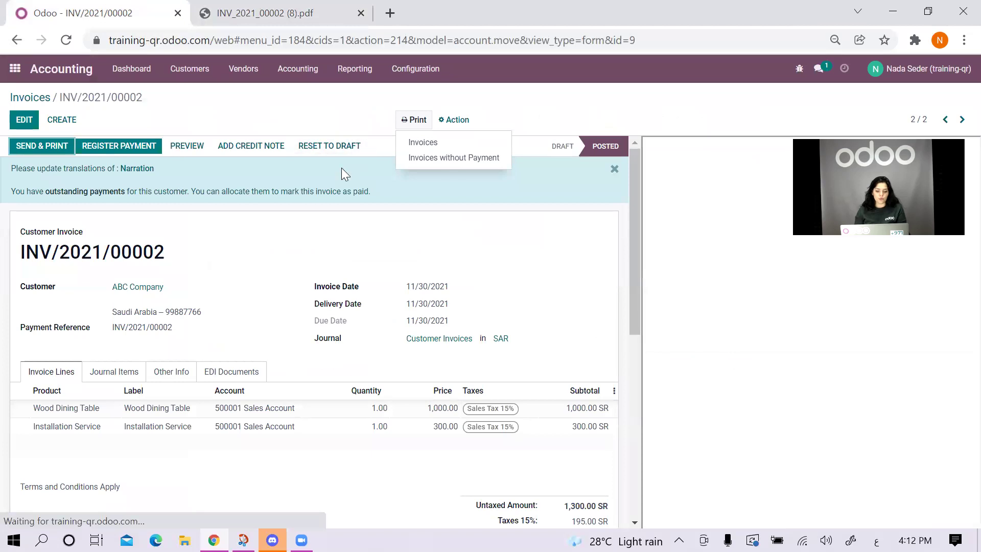
left_click(265, 148)
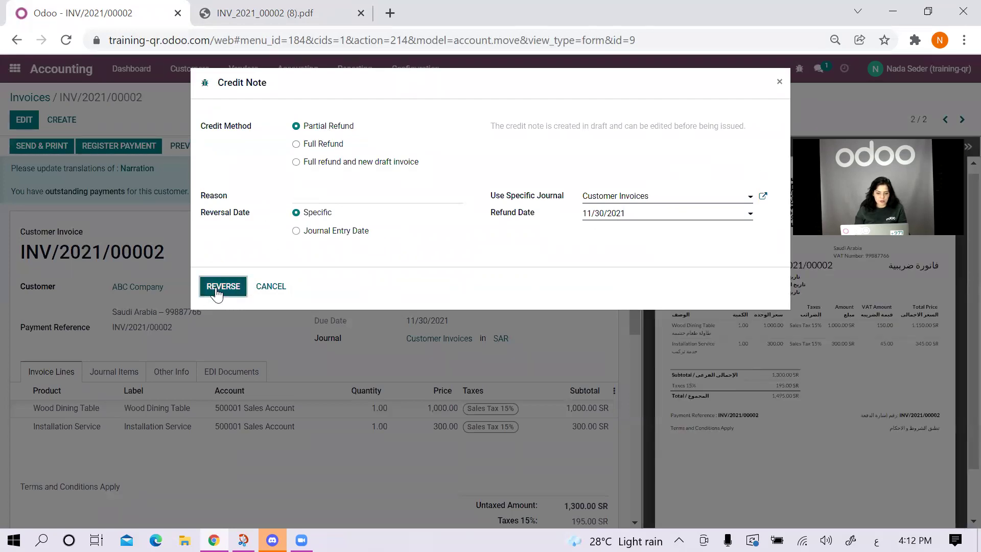
left_click(268, 294)
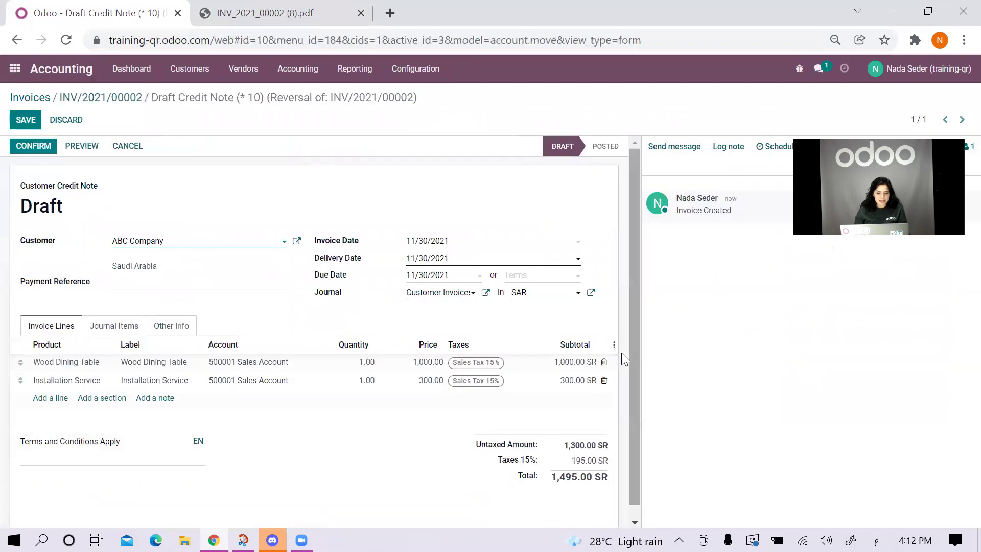
scroll(612, 367, "down", 1)
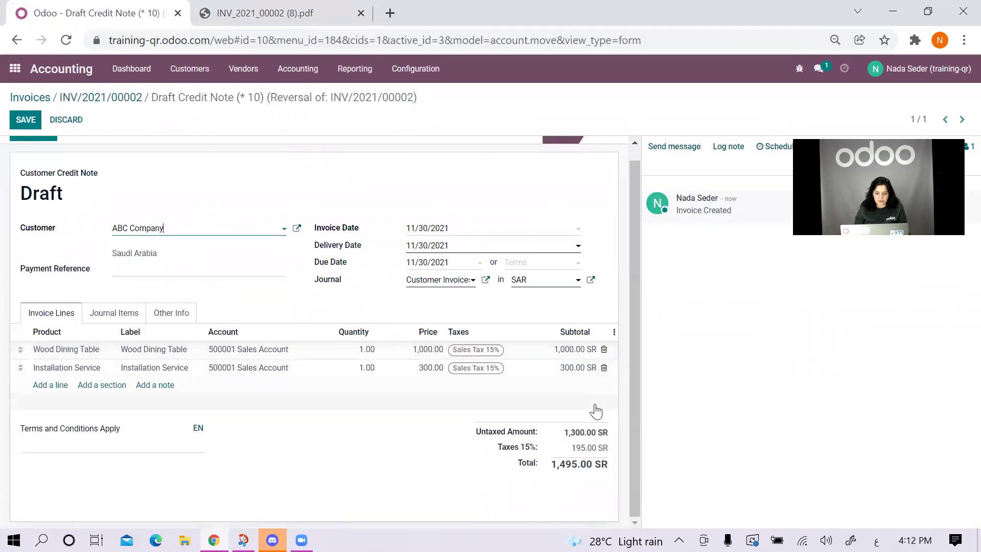
left_click(604, 368)
scroll(41, 155, "up", 1)
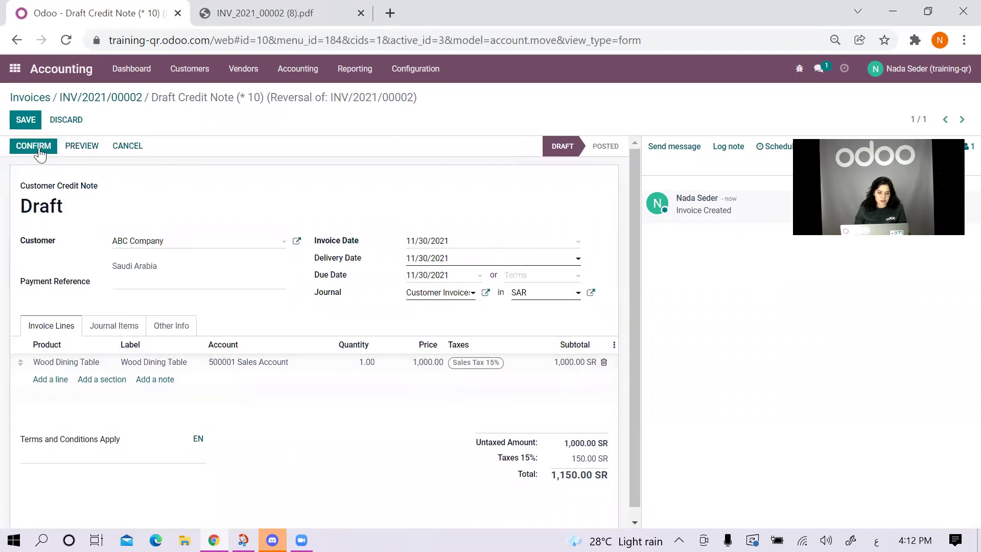
Post credit note RINV/2021/00003 and print it as a PDF.
left_click(40, 152)
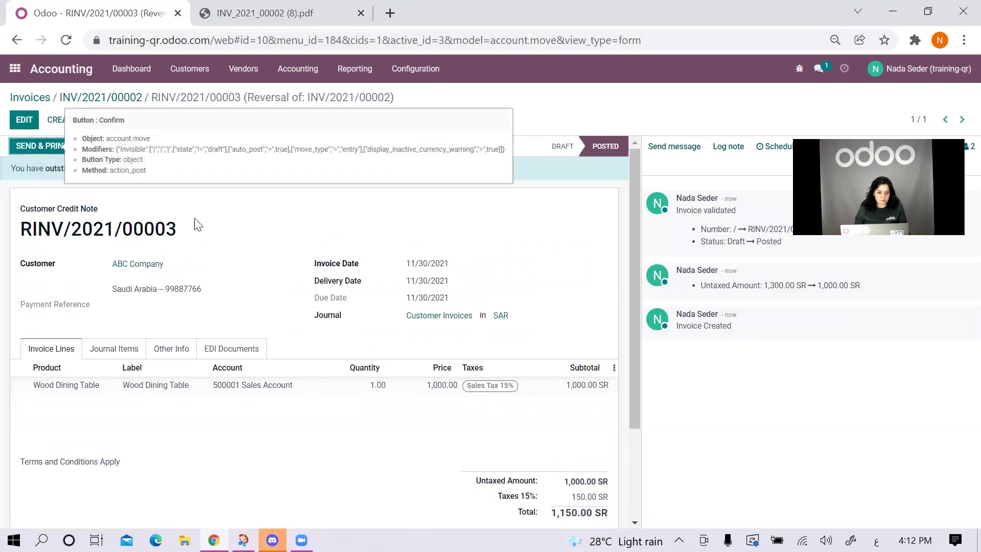
left_click(429, 119)
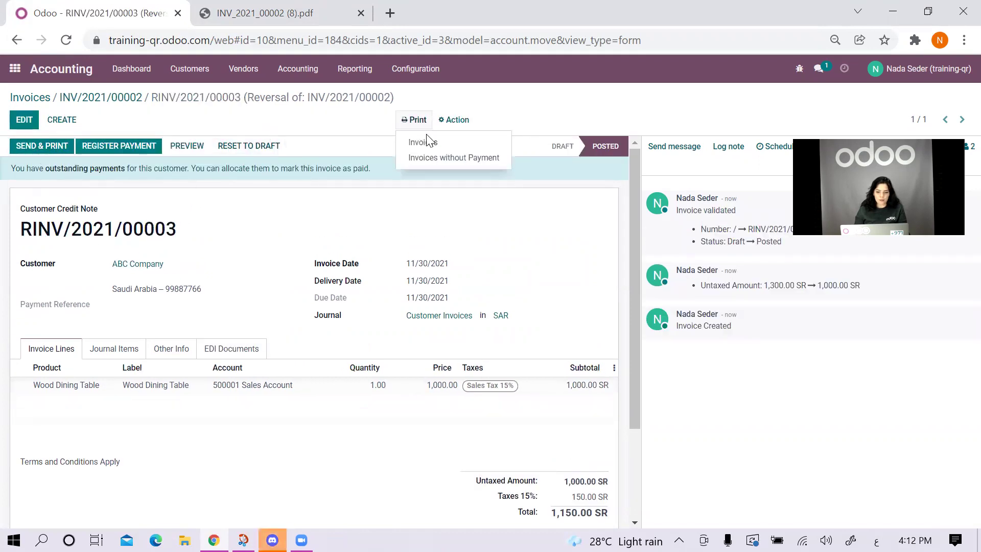
left_click(418, 142)
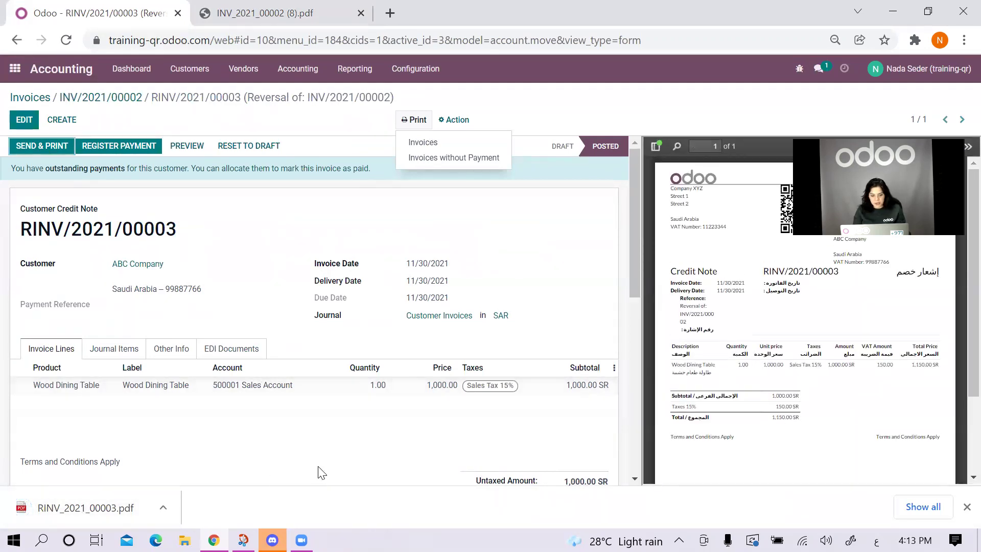
Open the RINV/2021/00003 credit note PDF and inspect its Credit Note title and reversed-invoice reference.
left_click(87, 507)
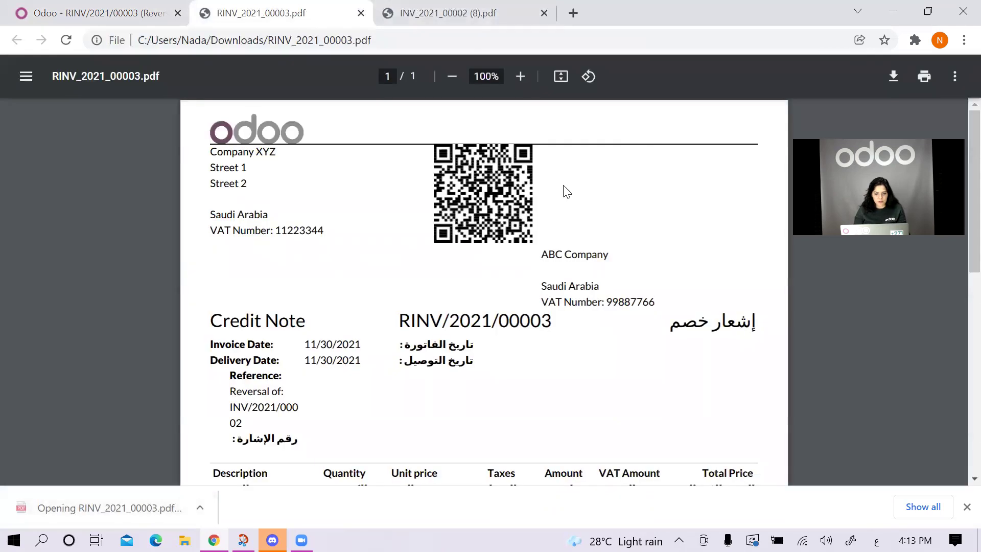
scroll(566, 189, "down", 3)
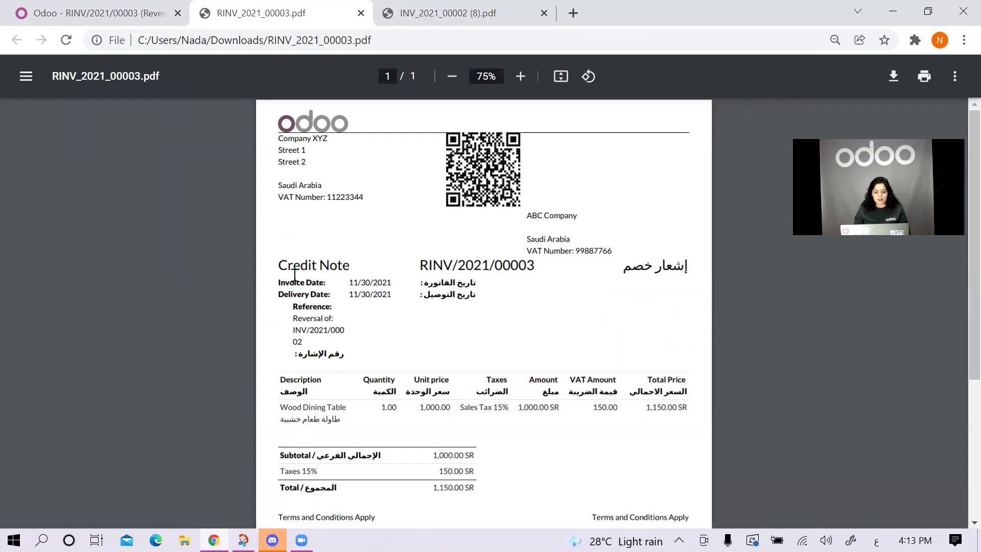
left_click_drag(280, 266, 345, 268)
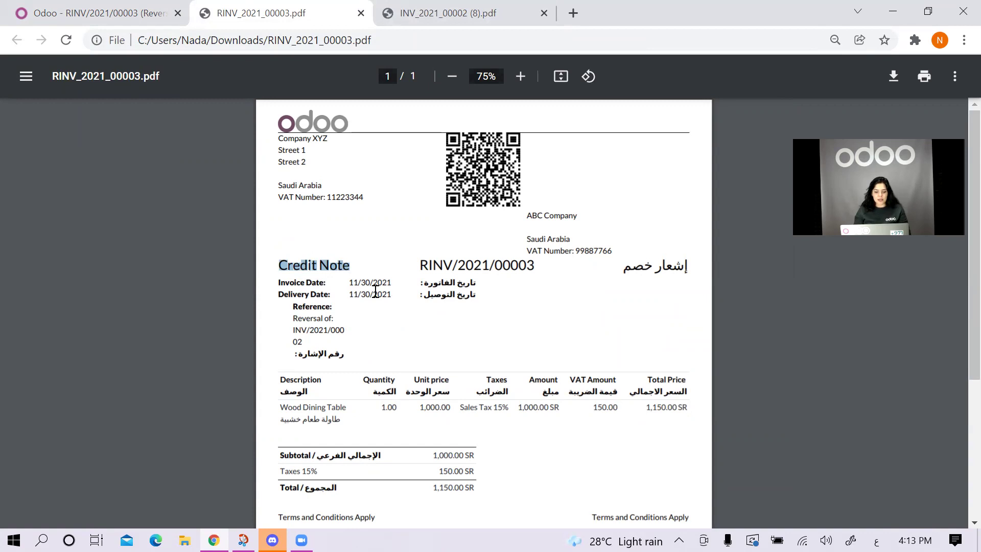
left_click_drag(291, 318, 318, 331)
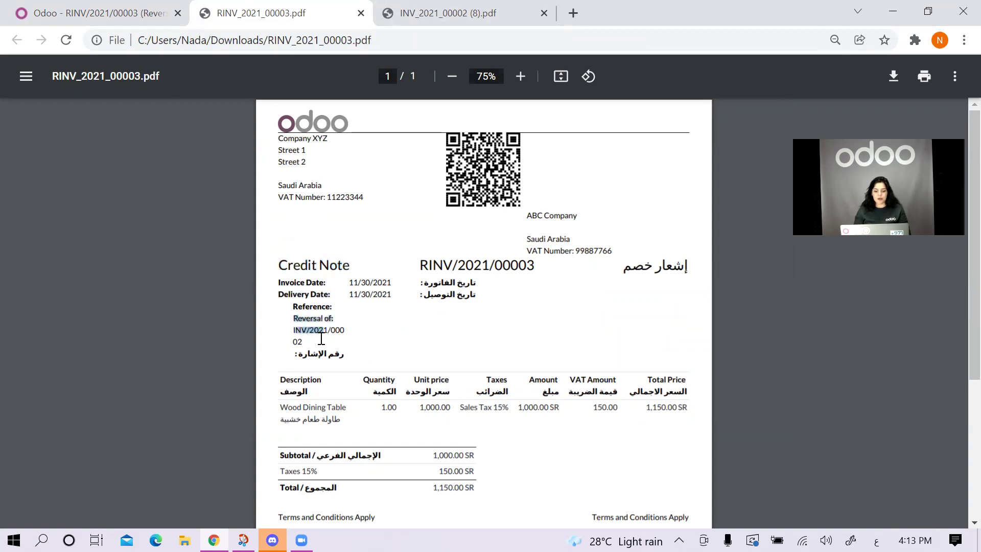
left_click(360, 428)
Check the rest of the credit note page, then close the credit note and invoice PDF tabs.
scroll(319, 386, "down", 2)
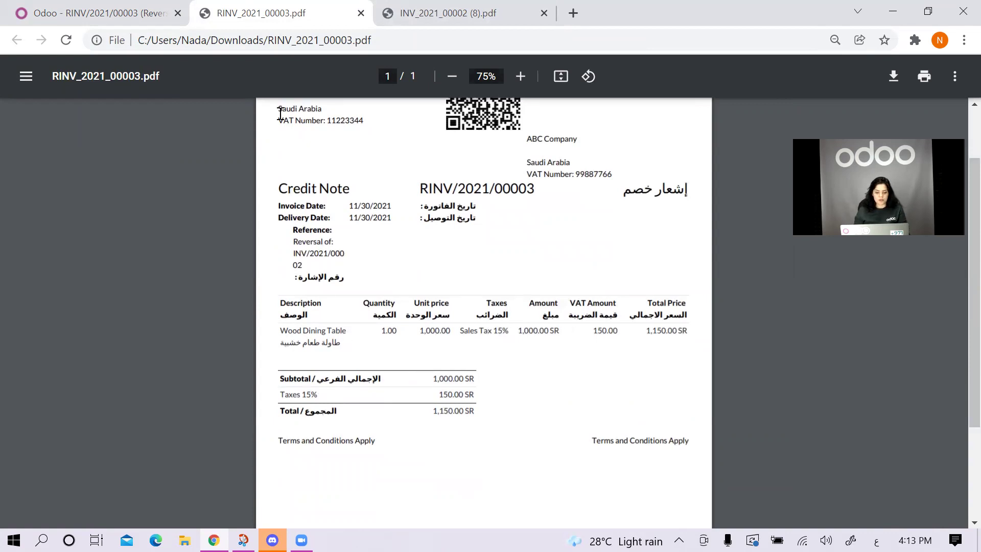
left_click(361, 13)
left_click(361, 15)
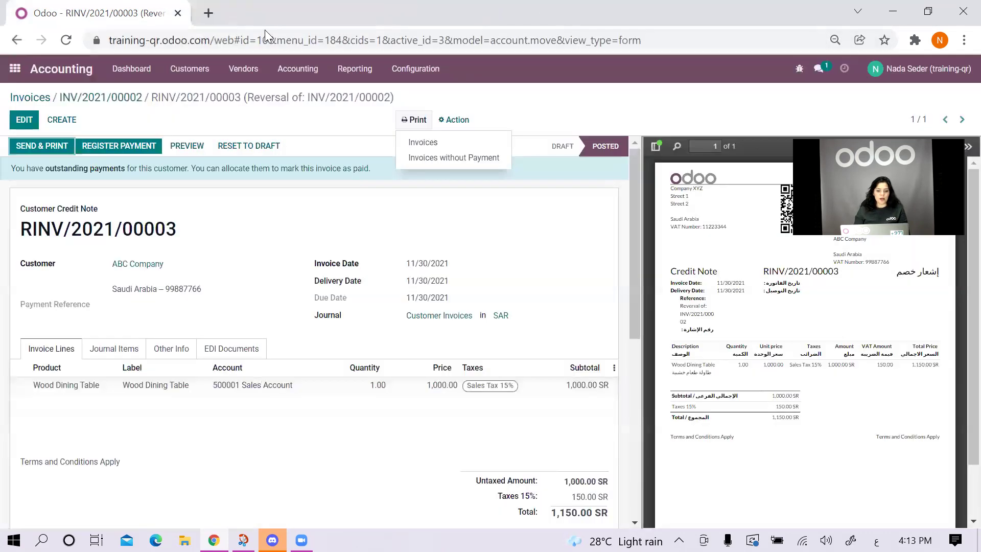
Go to the Point of Sale app and continue selling in the Shop session.
left_click(15, 71)
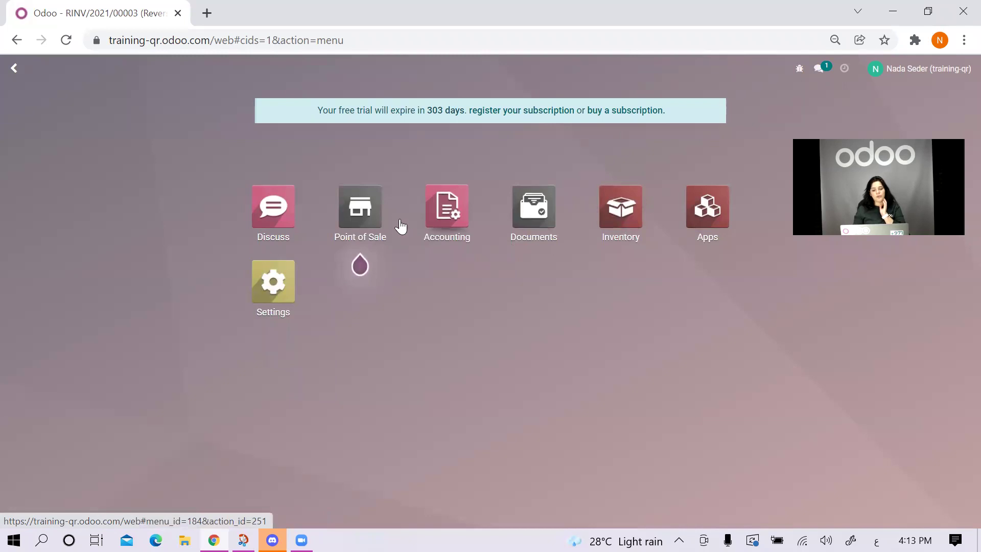
left_click(362, 217)
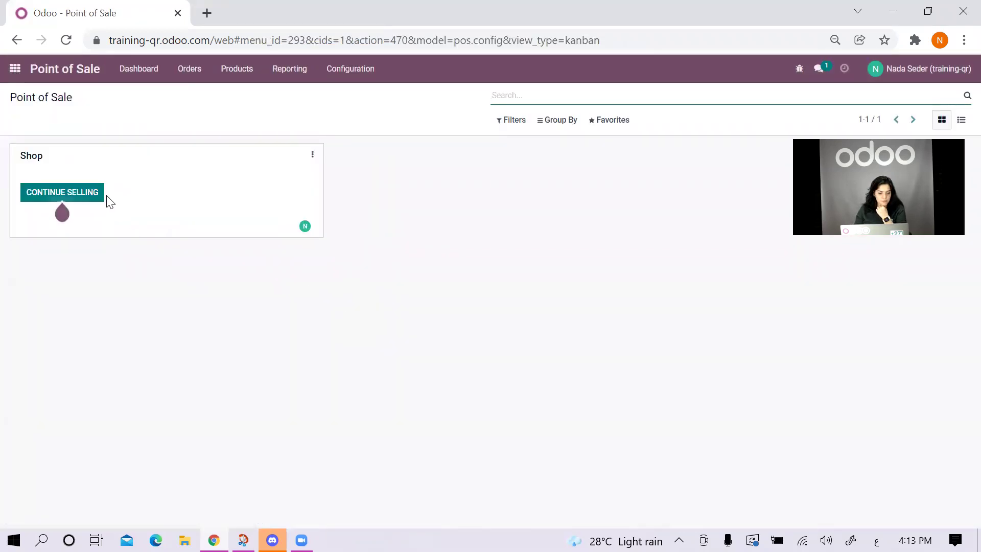
left_click(61, 197)
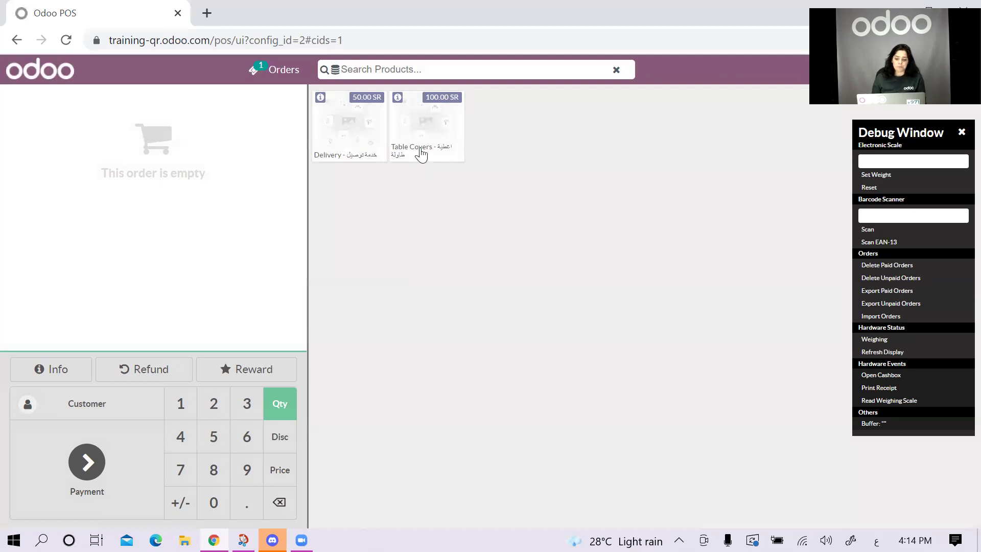
Add Delivery and 3 Table Covers to the order.
left_click(419, 163)
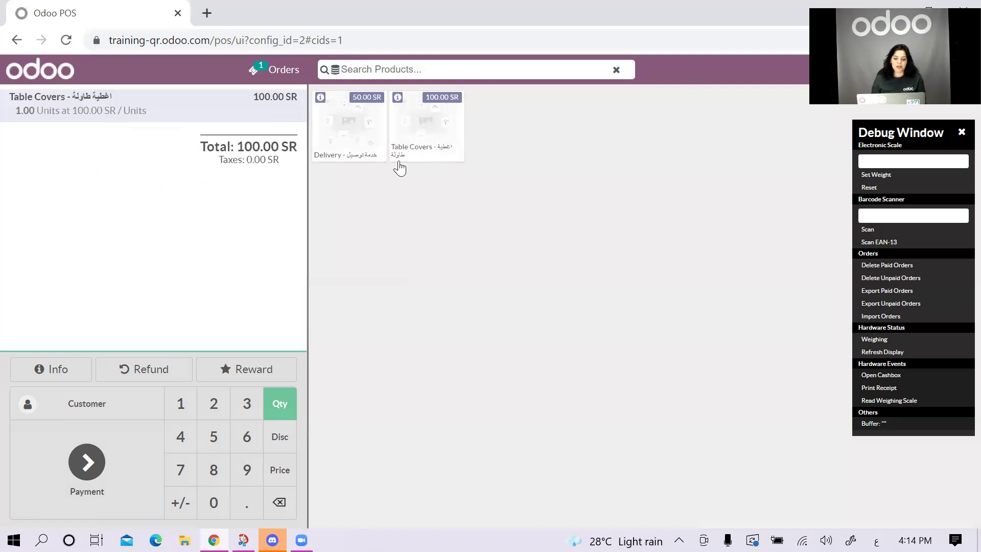
left_click(352, 148)
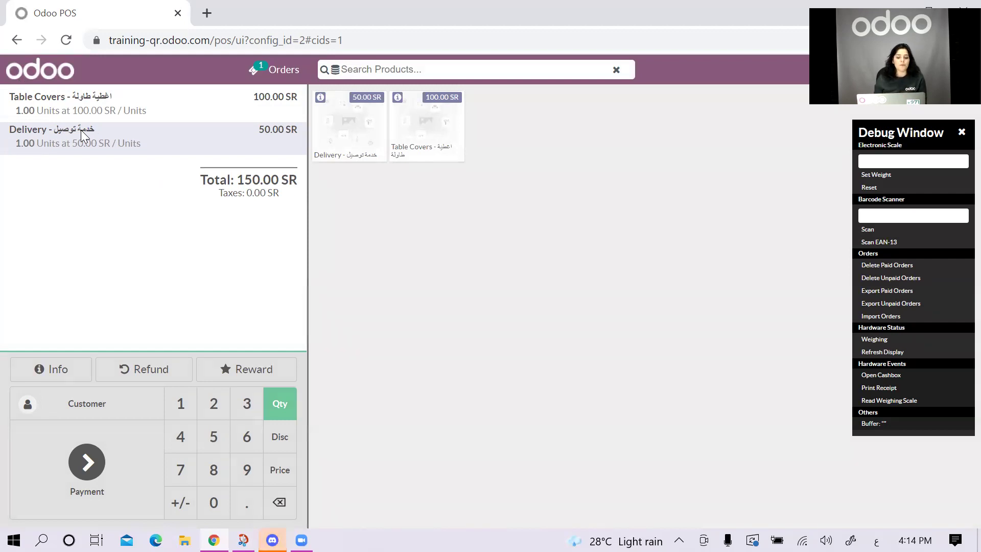
left_click(145, 118)
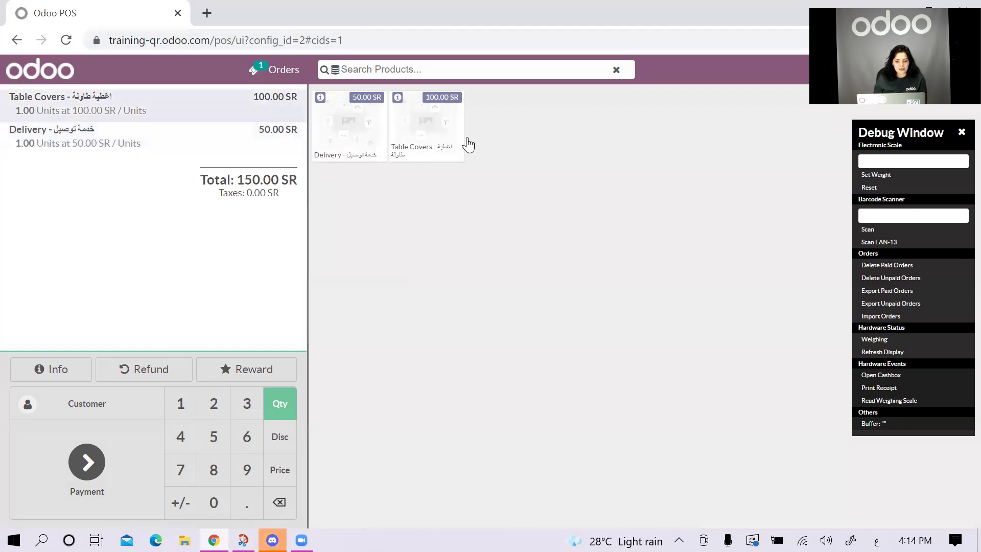
left_click(448, 141)
left_click(448, 141)
Set ABC Company as the customer and pay the 350.00 SR total by Bank.
left_click(87, 414)
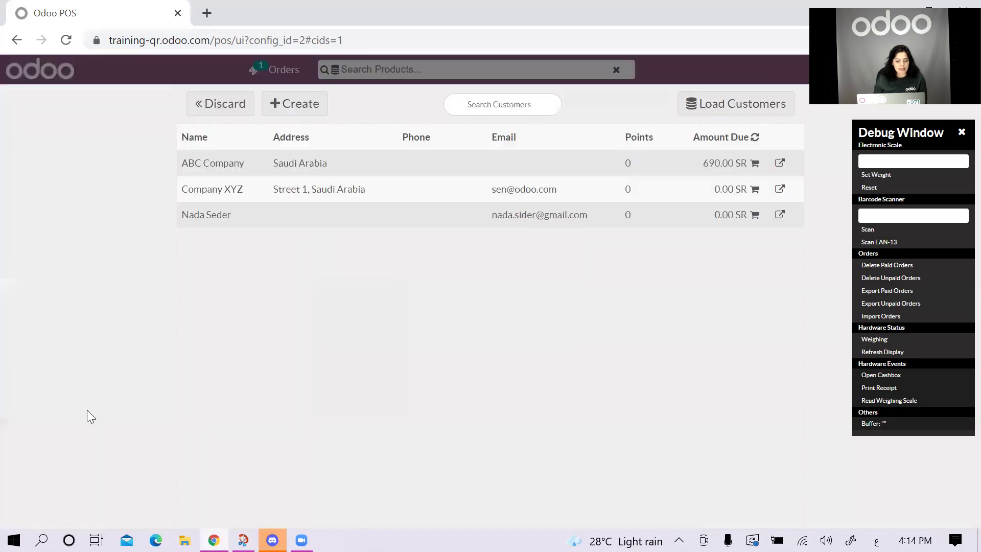
left_click(339, 162)
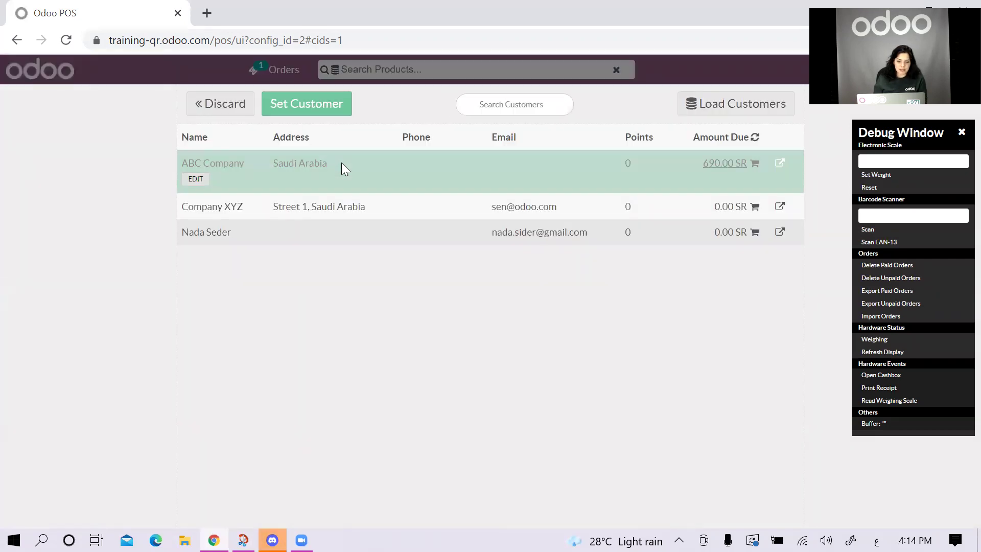
left_click(321, 110)
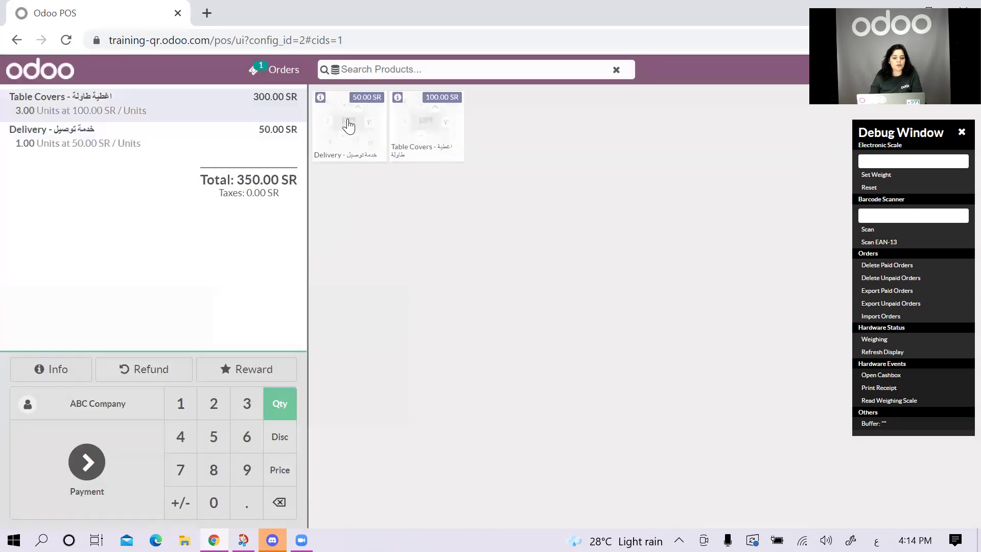
left_click(53, 485)
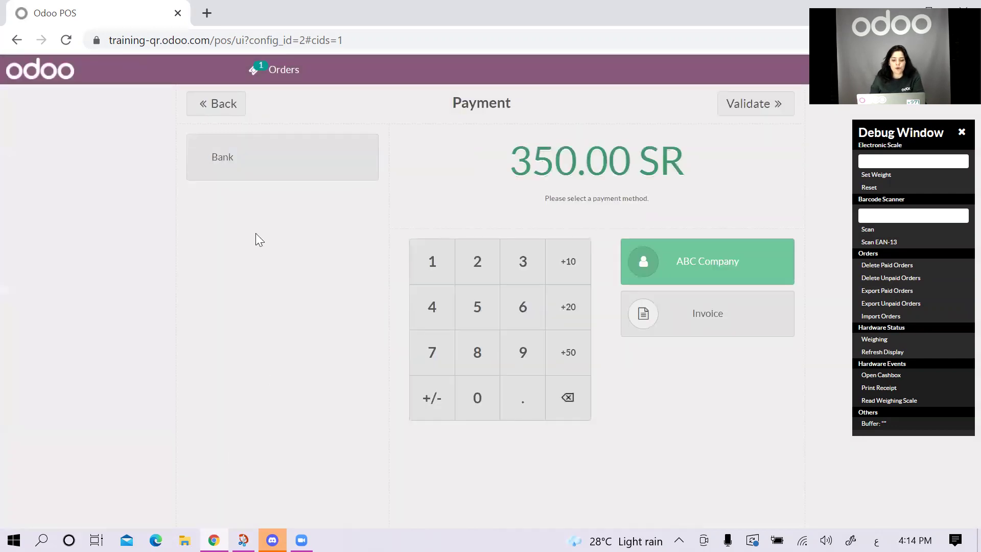
left_click(278, 162)
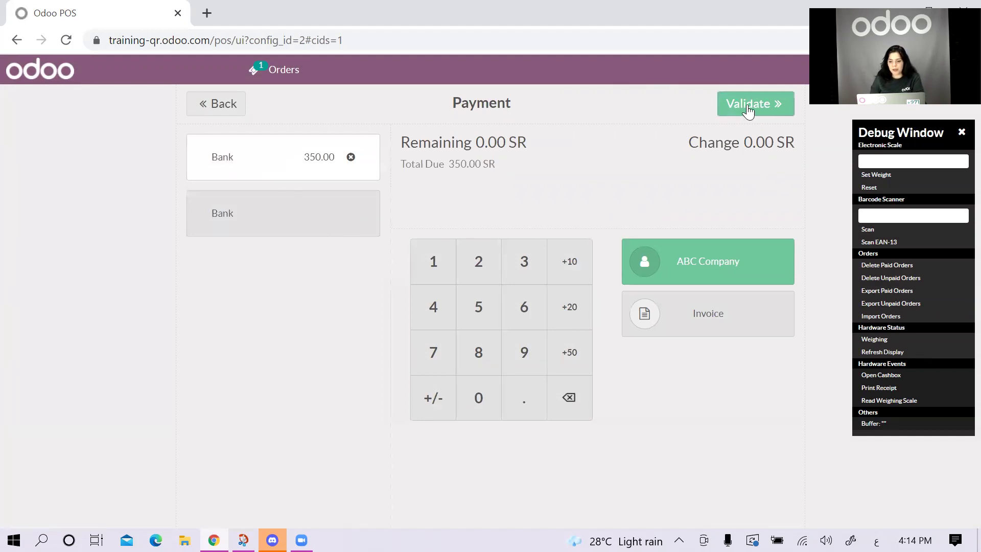
left_click(749, 105)
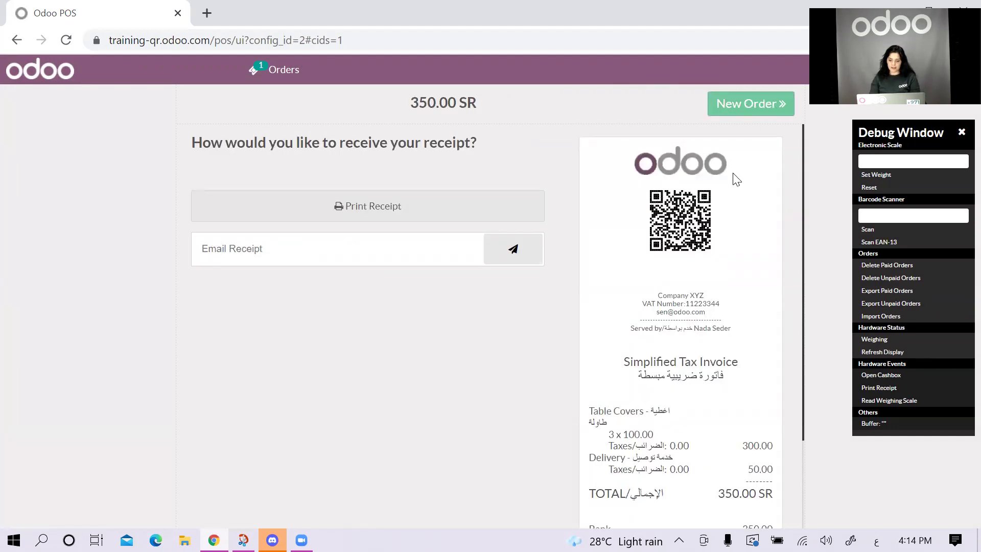
Check the receipt's QR code and totals, then start a new empty order.
scroll(731, 239, "down", 2)
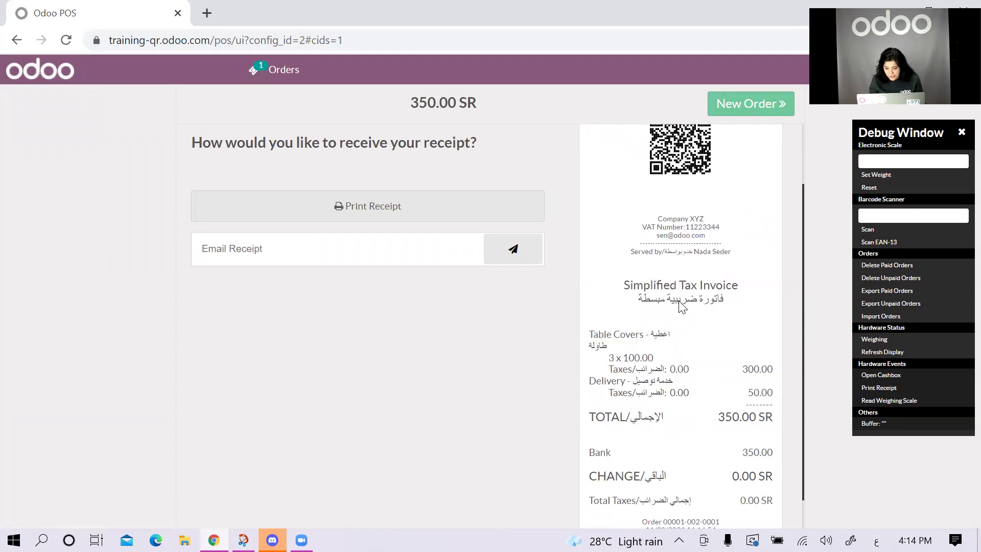
scroll(682, 301, "down", 1)
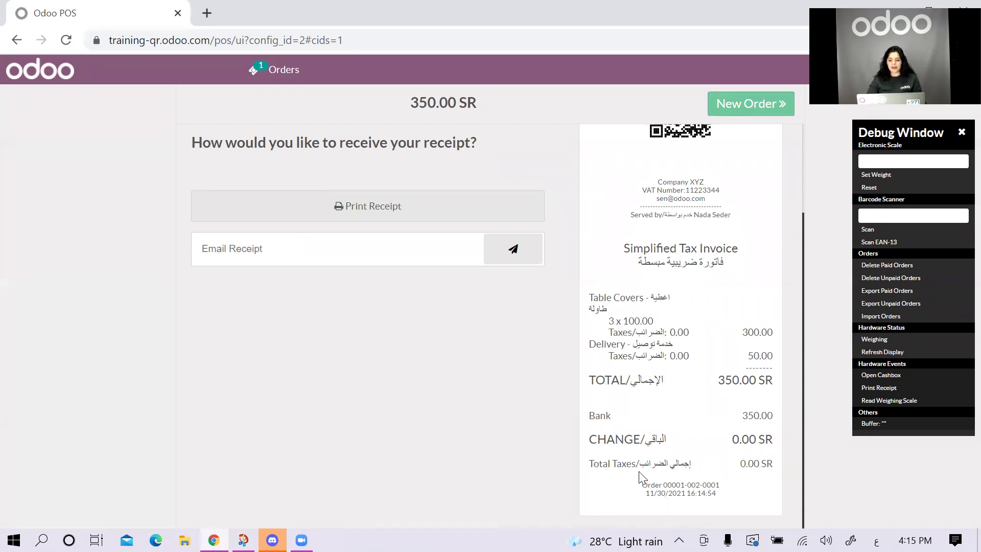
scroll(675, 250, "up", 3)
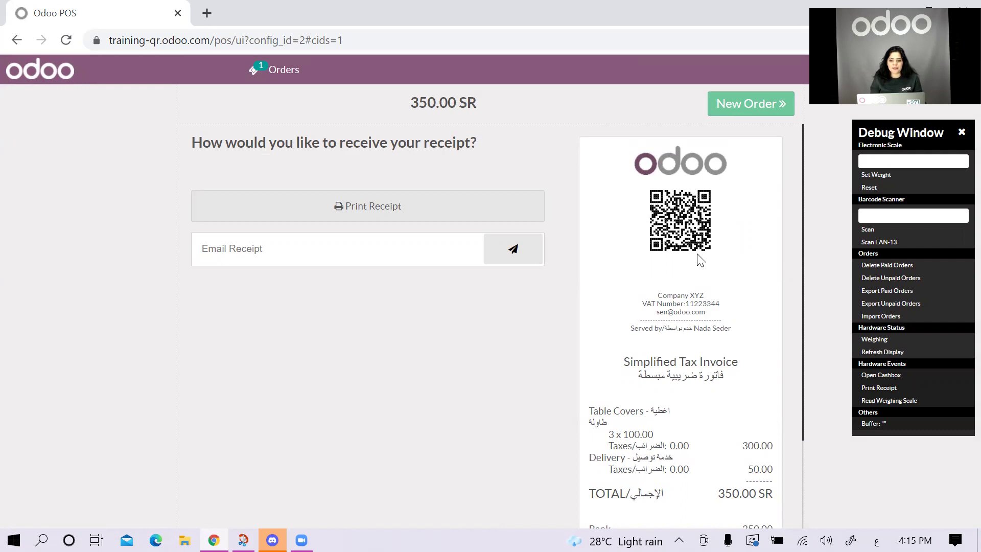
left_click(748, 105)
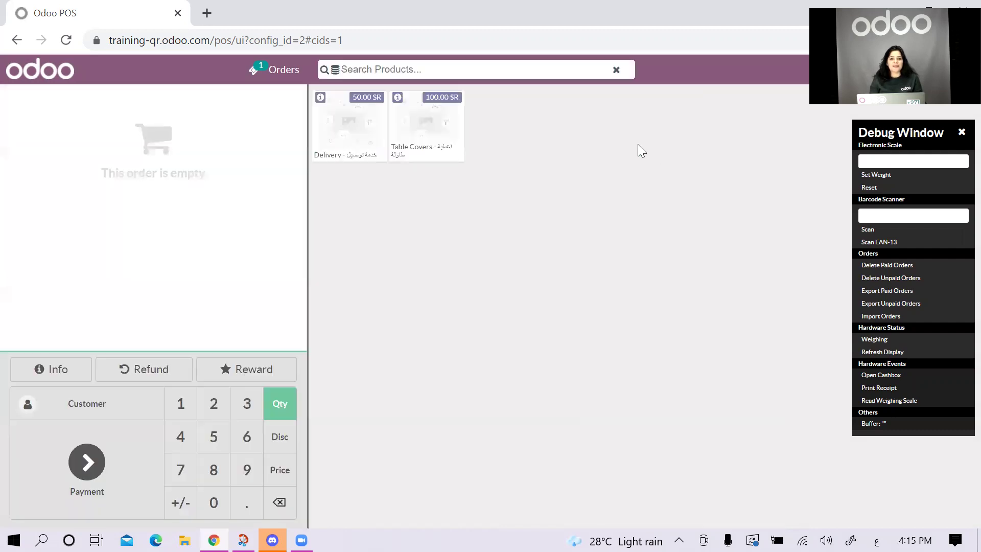